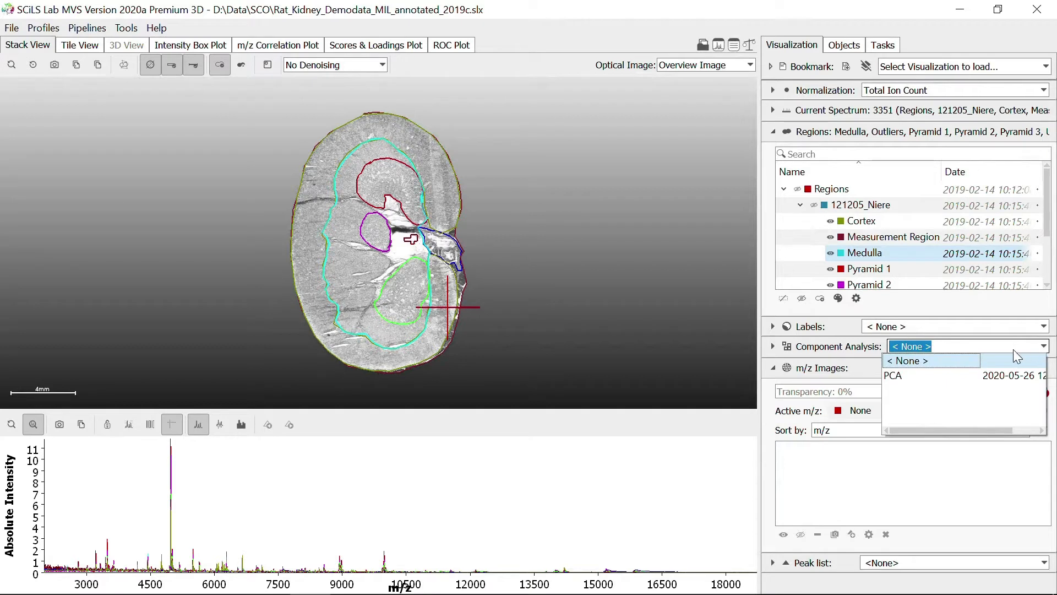
- Load the PCA result as the component analysis and expand its list of components
mouse_move(921, 383)
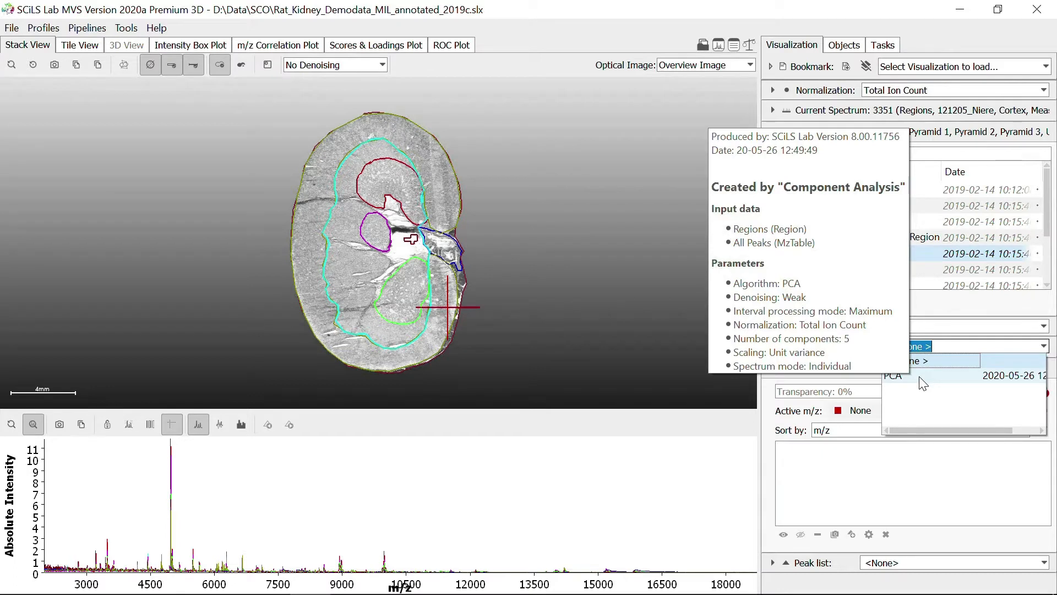
left_click(922, 380)
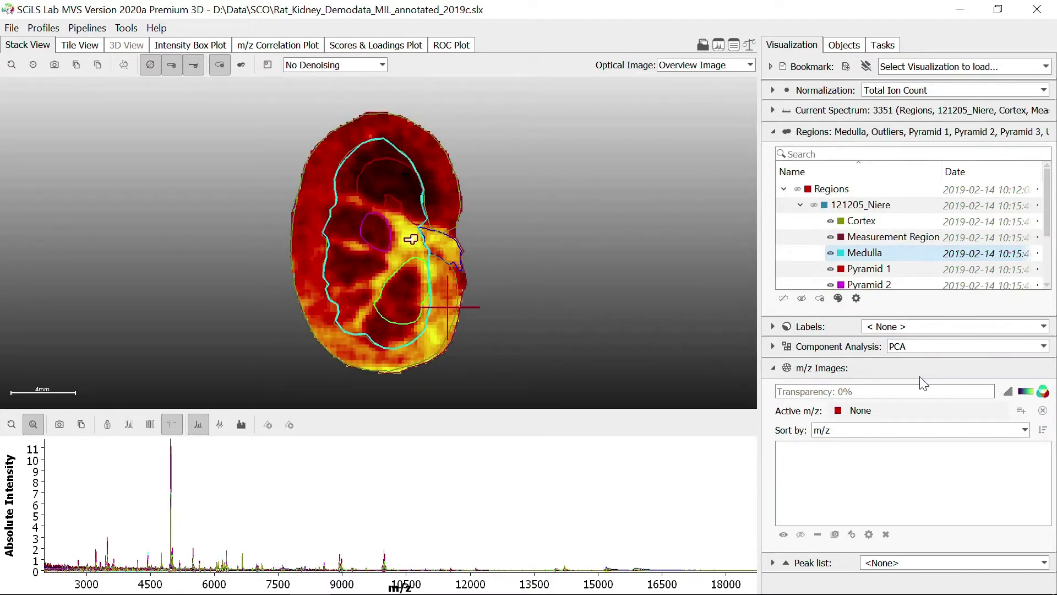
left_click(774, 345)
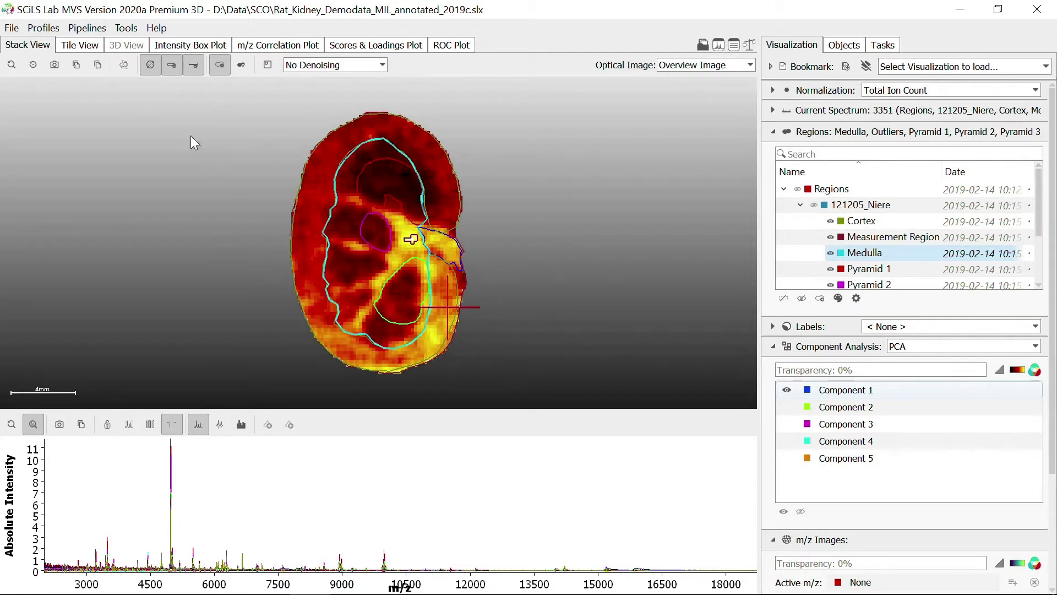
- Display the PCA components in Tile View, arranged in 4 columns and 3 rows with medium denoising
left_click(80, 49)
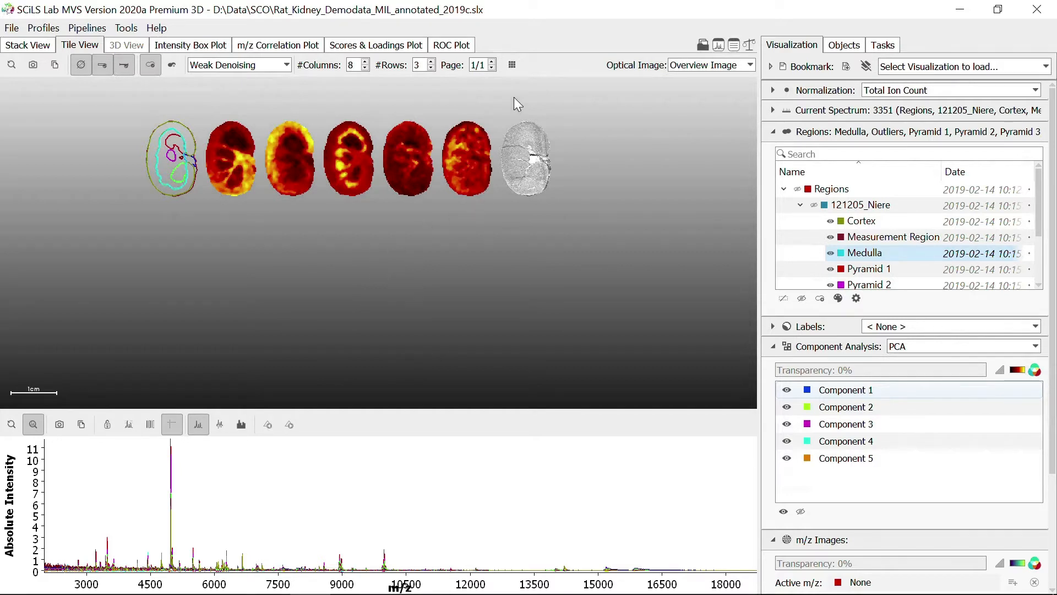
left_click(508, 67)
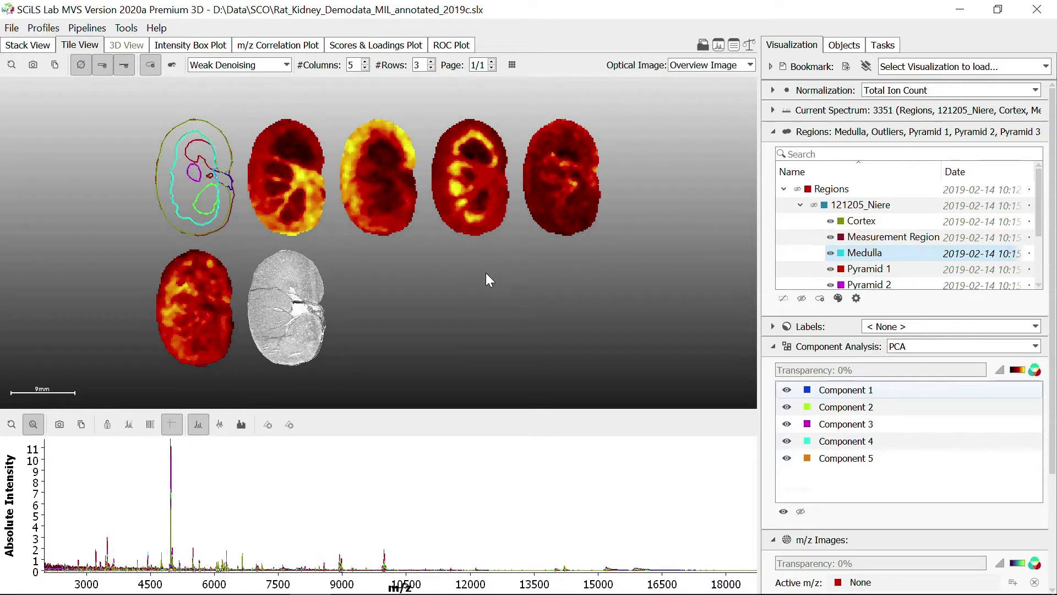
left_click(364, 68)
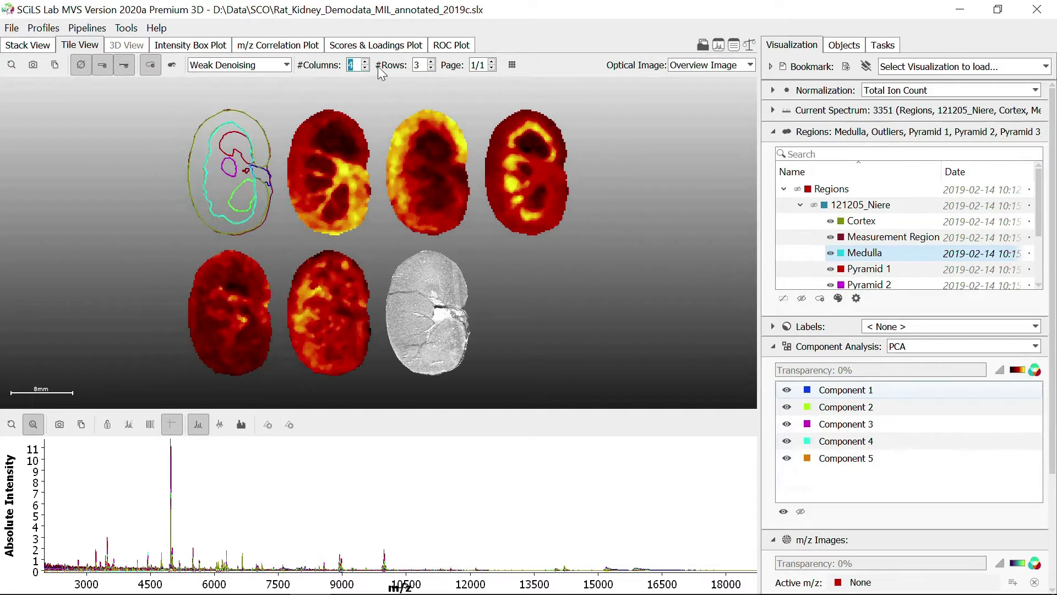
left_click(431, 62)
left_click(431, 68)
left_click(285, 66)
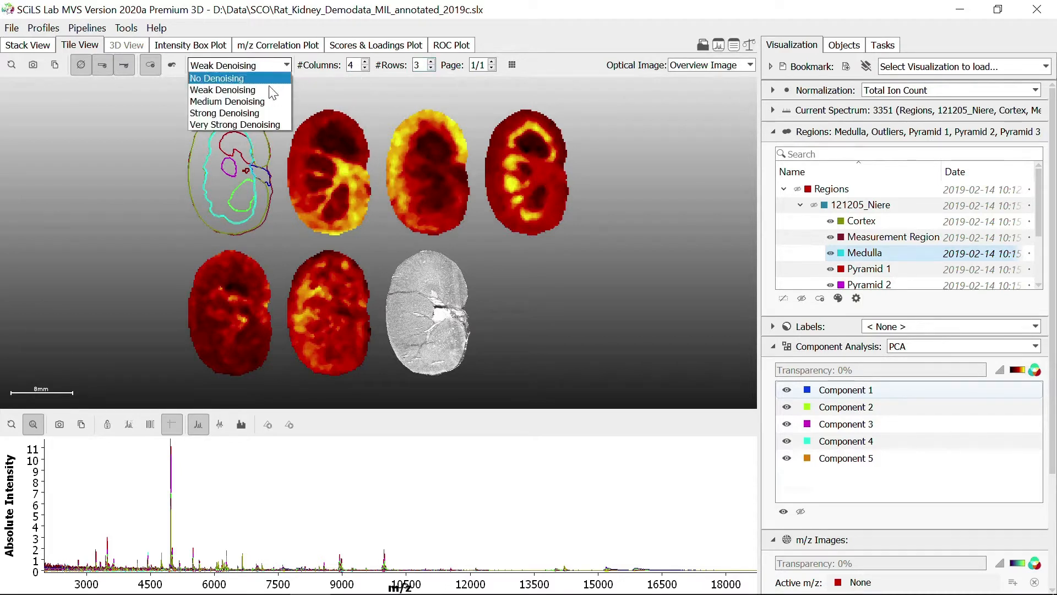
left_click(265, 101)
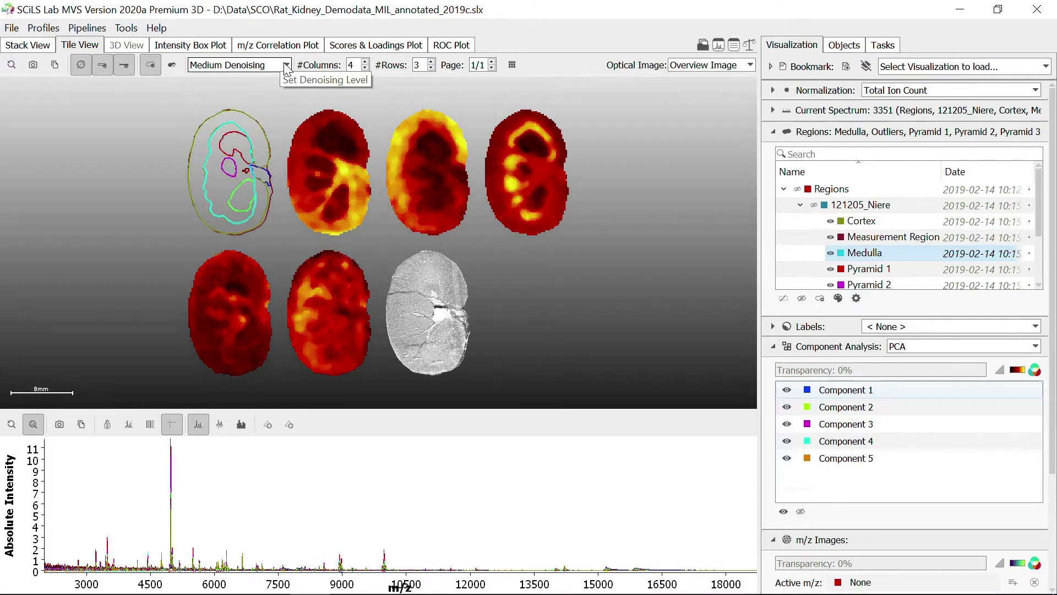
- Switch the region fill on and off in the tiles, and switch the region borders off and back on
left_click(172, 65)
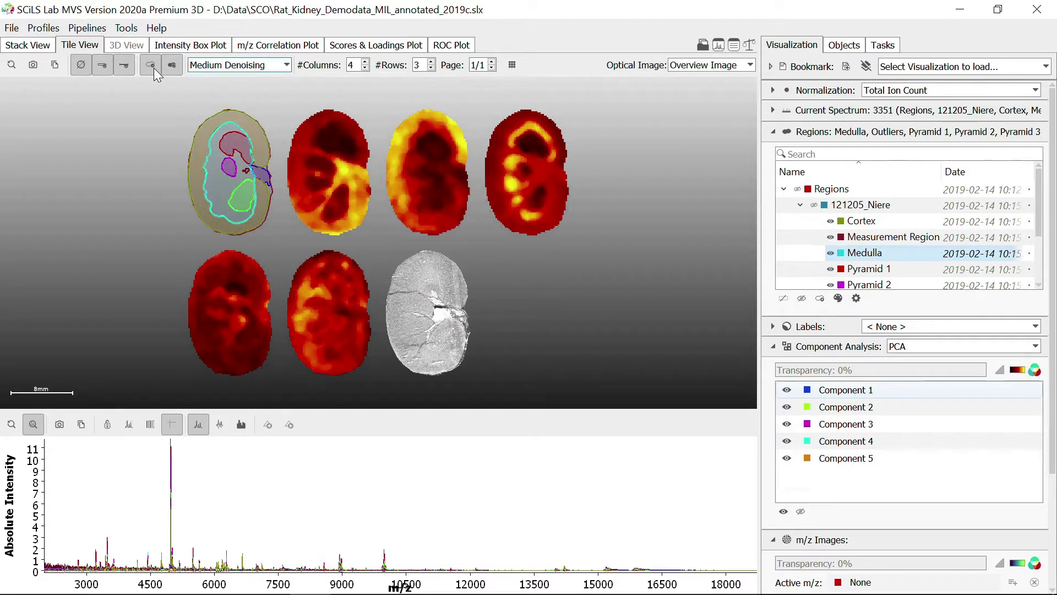
left_click(170, 67)
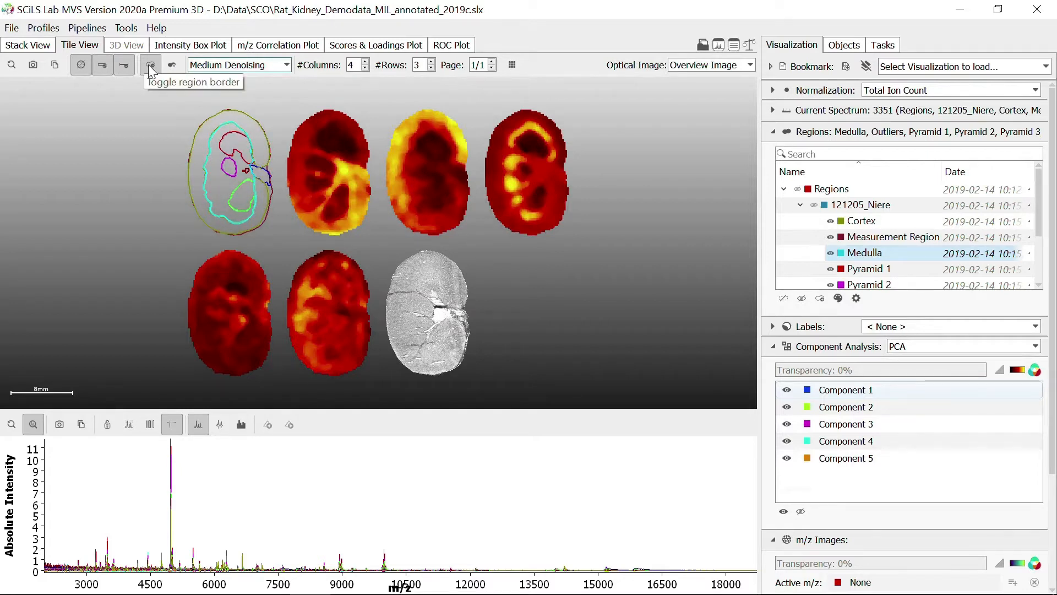
left_click(149, 65)
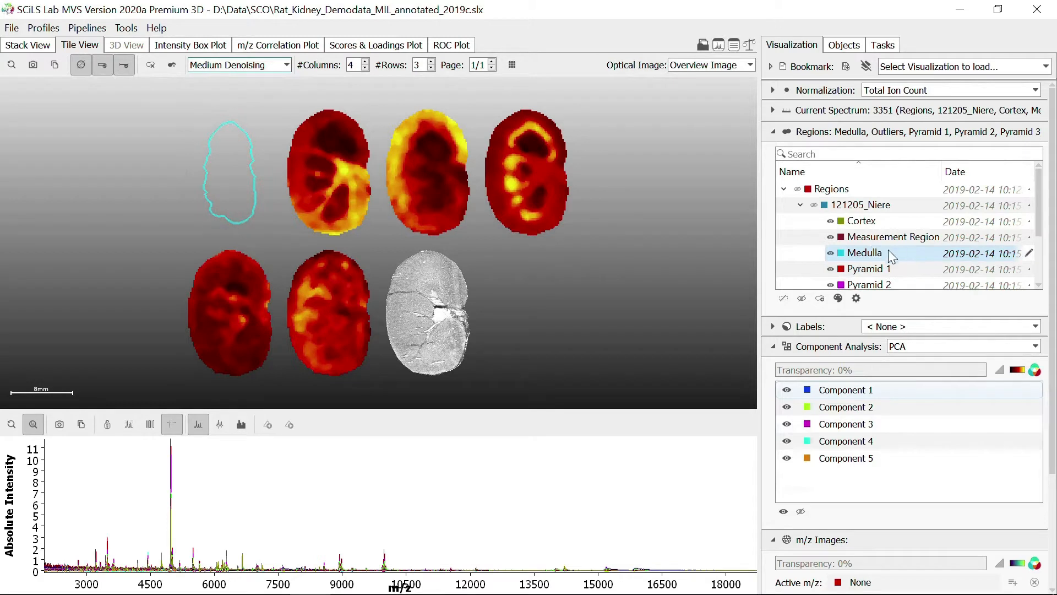
left_click(152, 65)
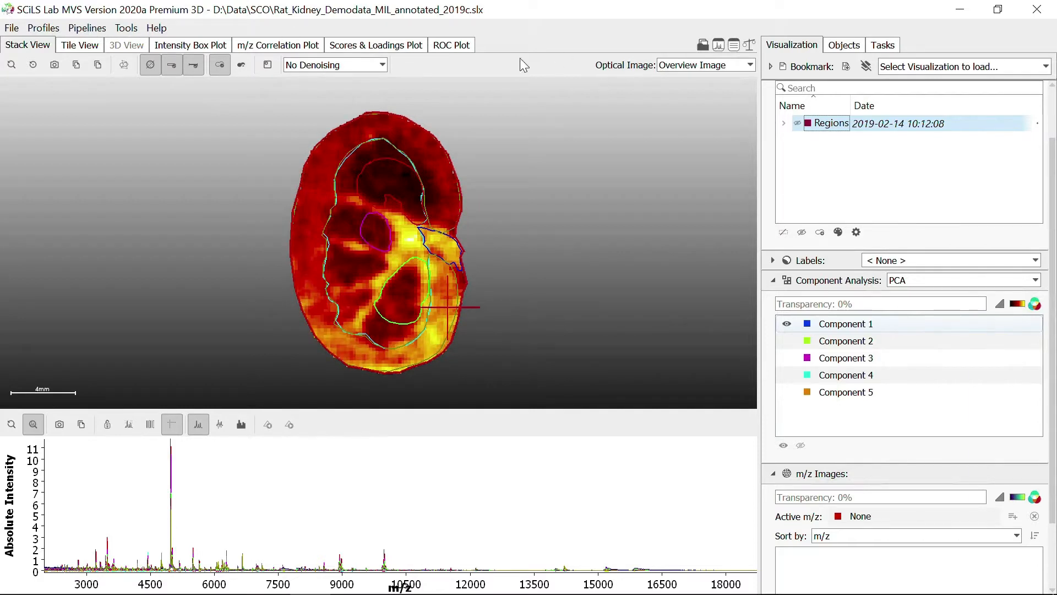
- Open the scores plot for the PCA and examine its point clusters up close before restoring the full plot
left_click(387, 45)
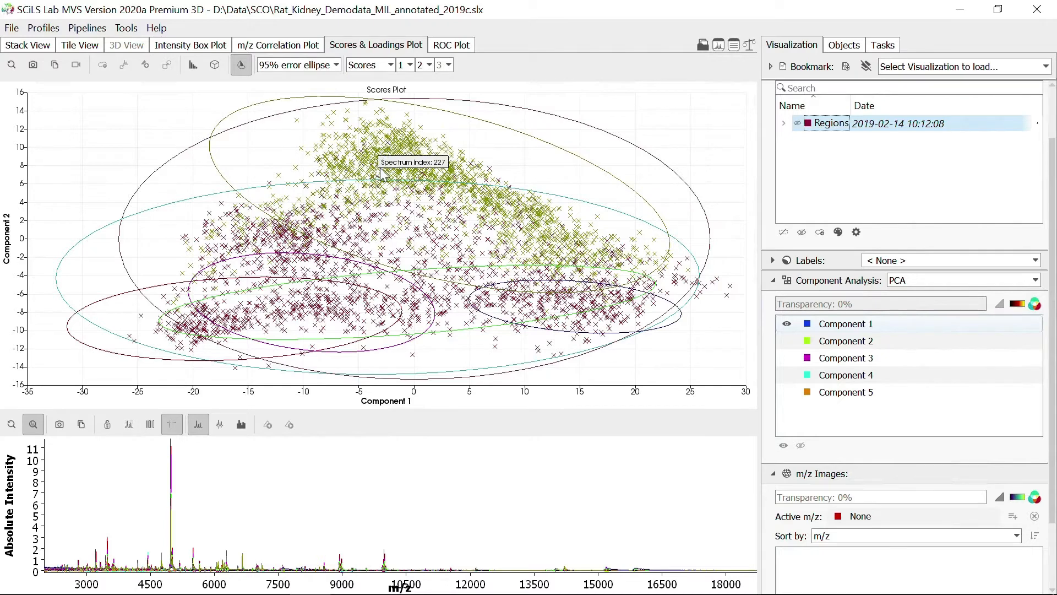
scroll(390, 175, "up", 2)
scroll(389, 173, "up", 3)
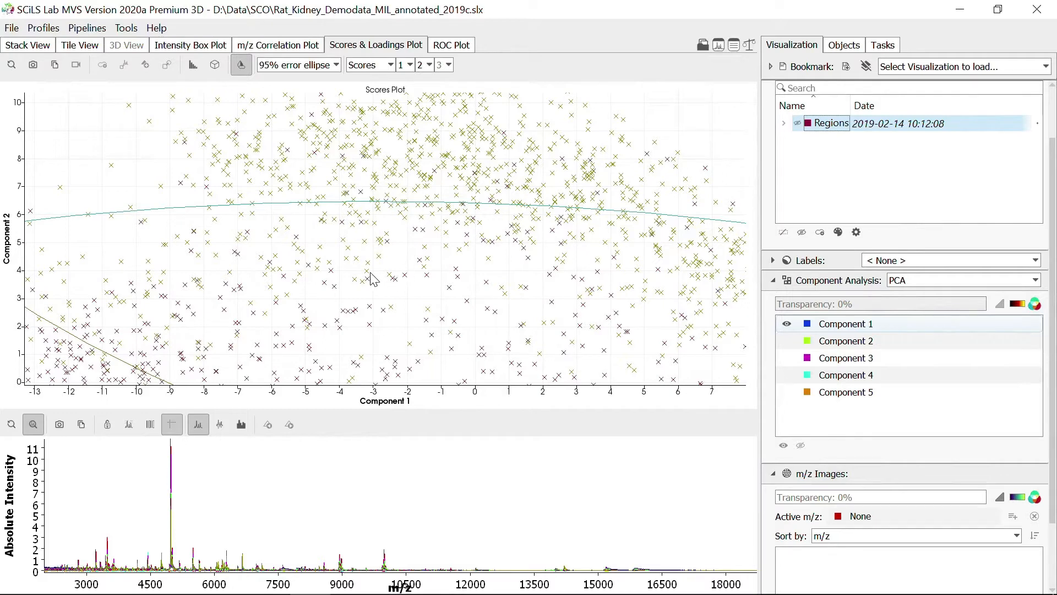
left_click_drag(259, 198, 370, 327)
left_click_drag(467, 178, 363, 197)
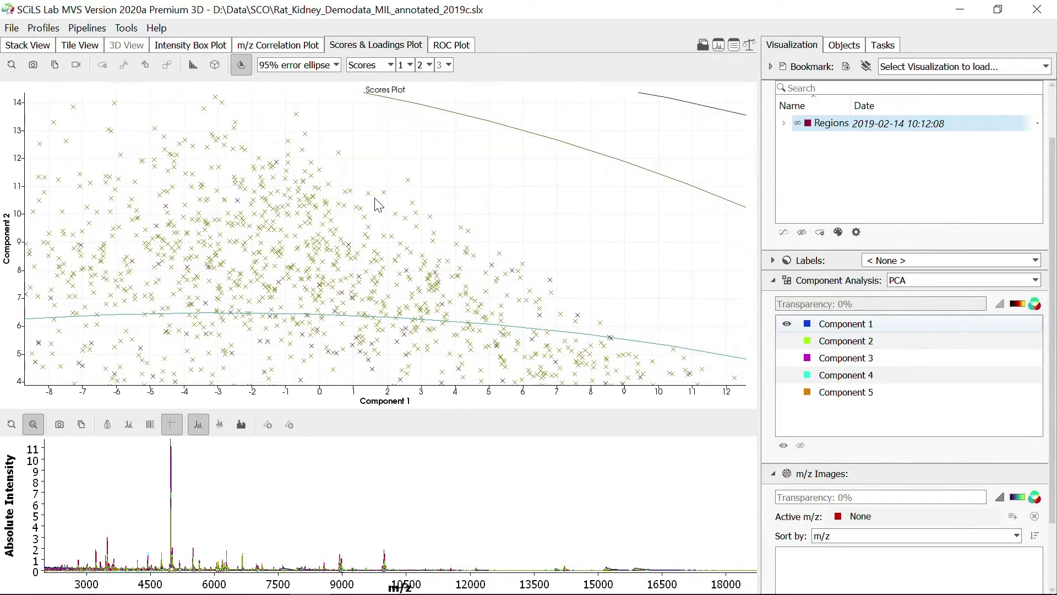
left_click(12, 65)
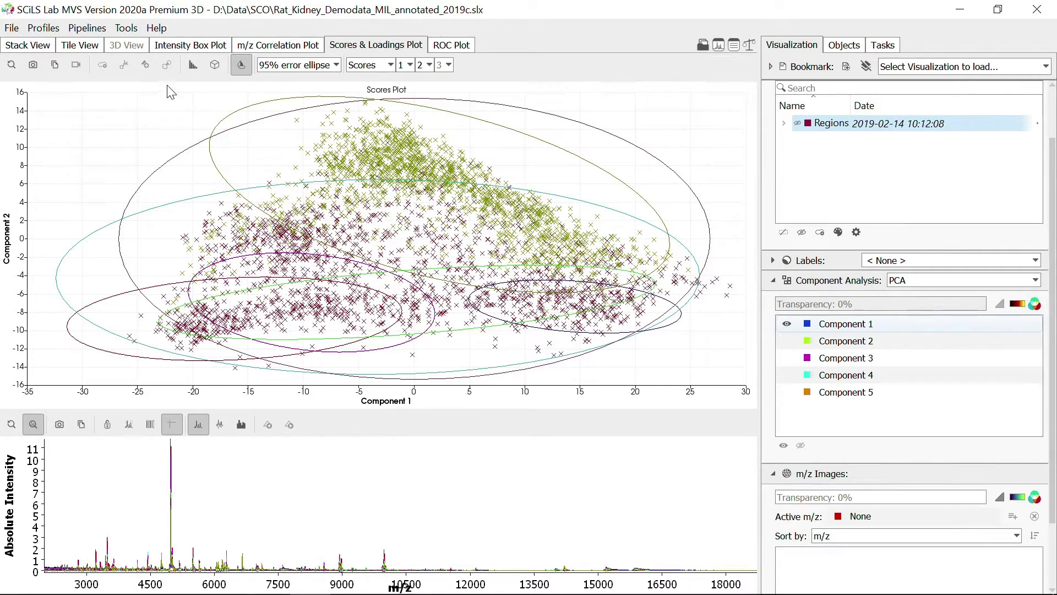
- Show the percentage explained by each component below the scores plot, inspect component 1, and hide the chart again
left_click(193, 66)
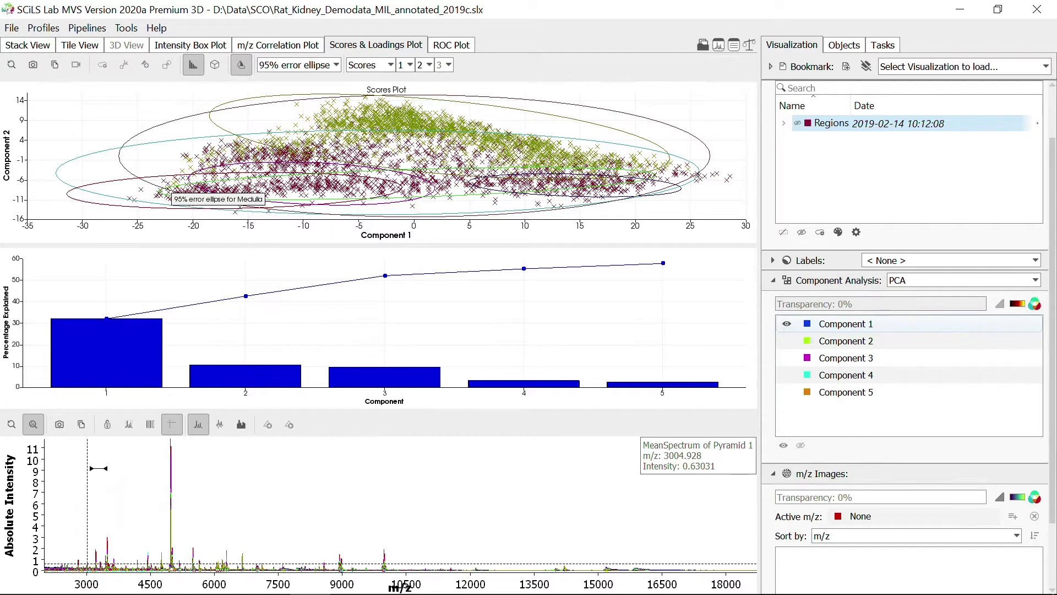
mouse_move(115, 345)
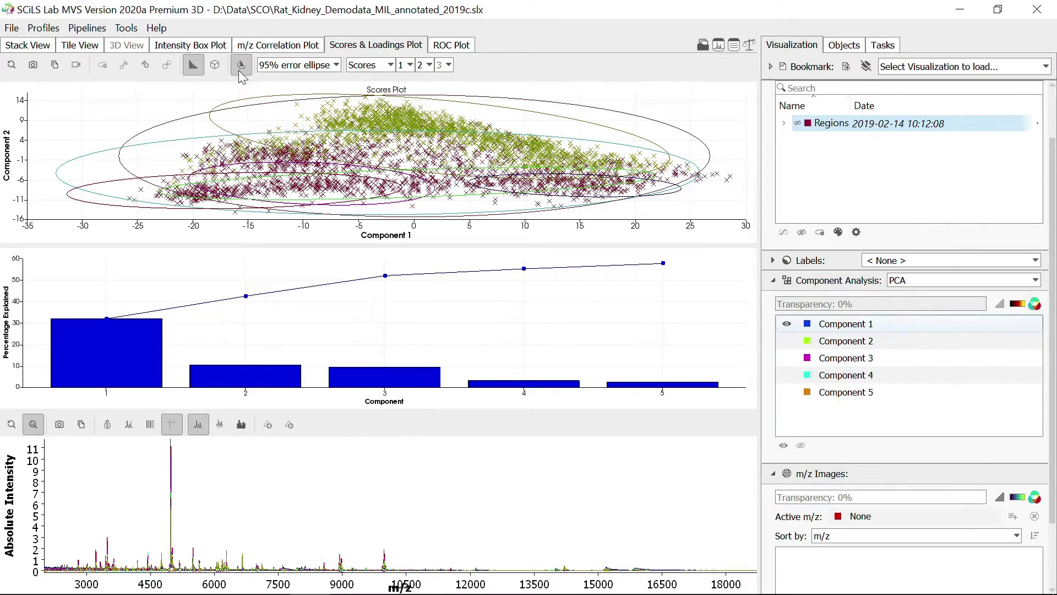
left_click(193, 65)
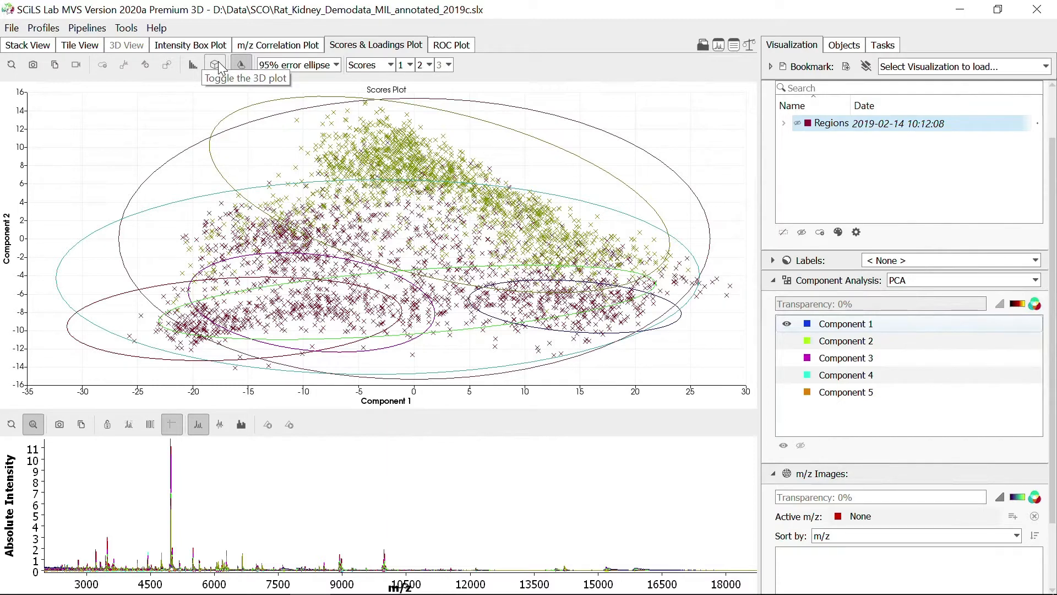
- Examine the distribution of the scores for components 1, 2 and 3 in the 3D plot, and return to 2D
left_click(215, 65)
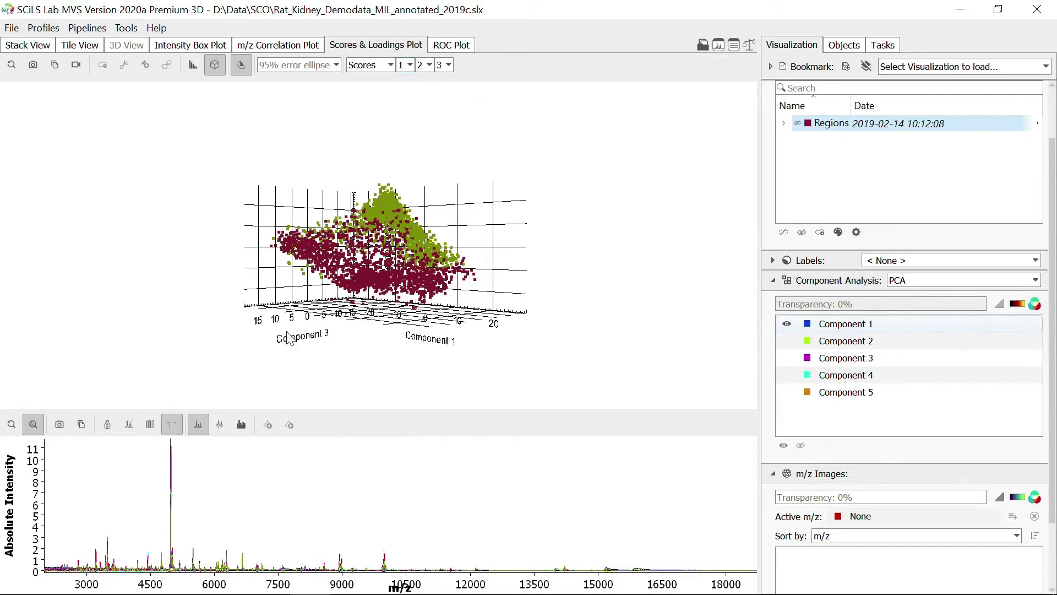
scroll(377, 243, "up", 3)
scroll(372, 241, "up", 1)
scroll(374, 256, "up", 3)
scroll(373, 254, "up", 2)
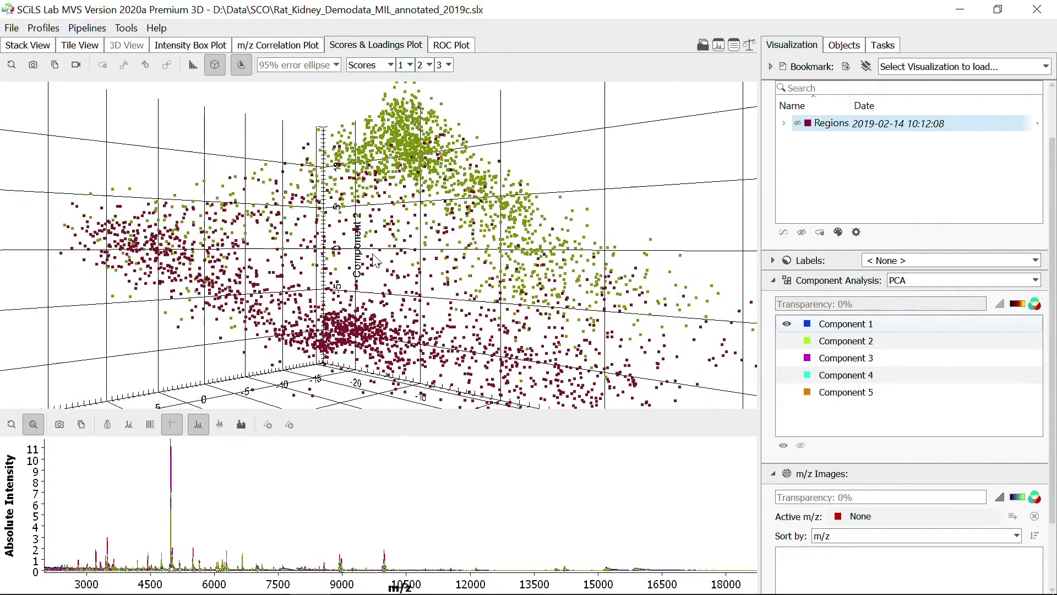
scroll(373, 254, "down", 2)
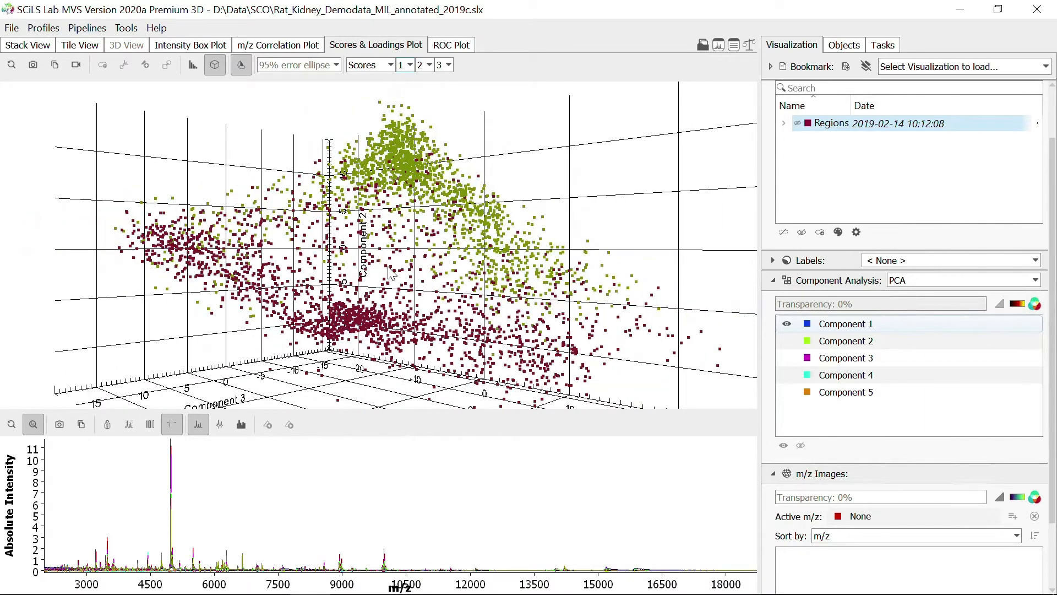
left_click_drag(390, 268, 433, 239)
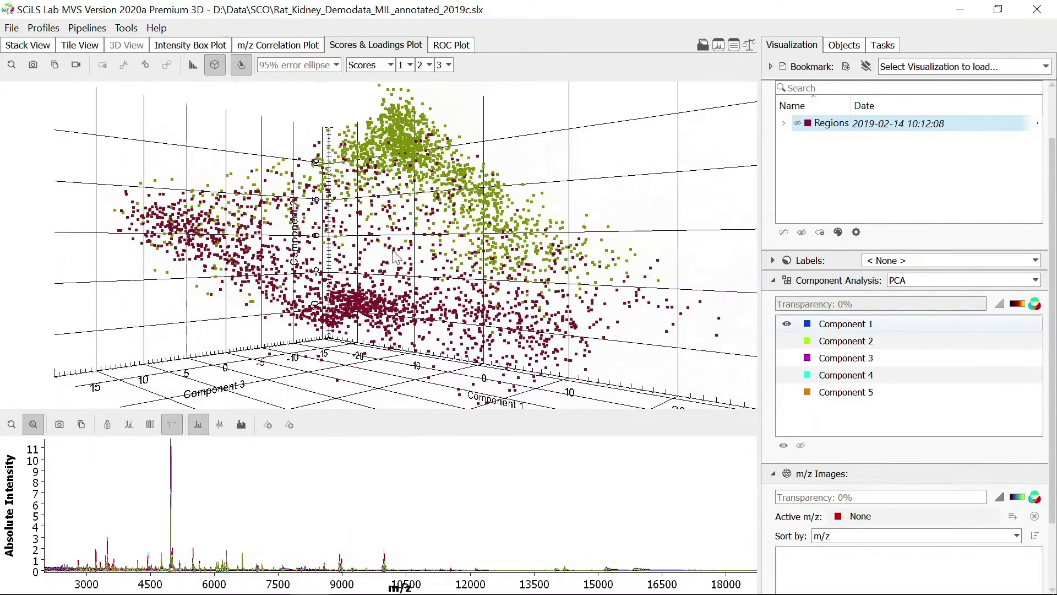
scroll(432, 239, "up", 1)
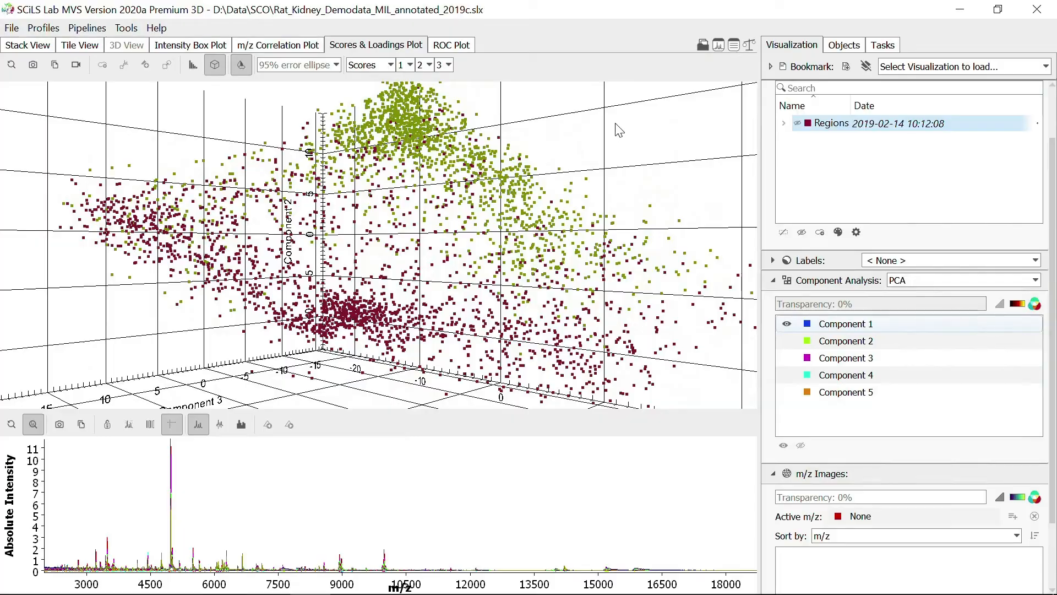
left_click_drag(618, 129, 545, 142)
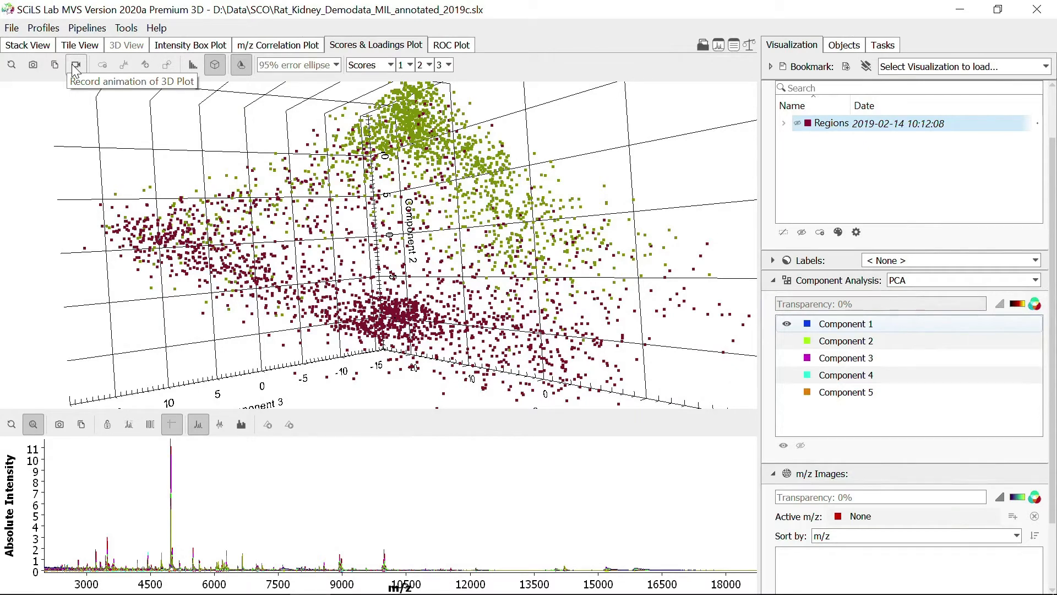
left_click(216, 66)
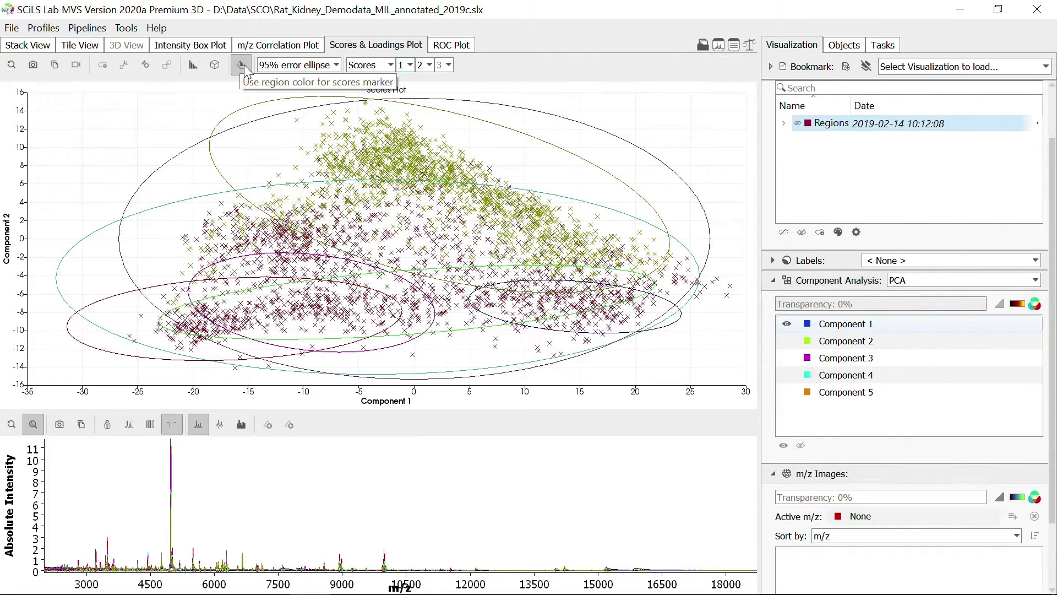
- Turn region colors for the score markers off and back on
left_click(243, 65)
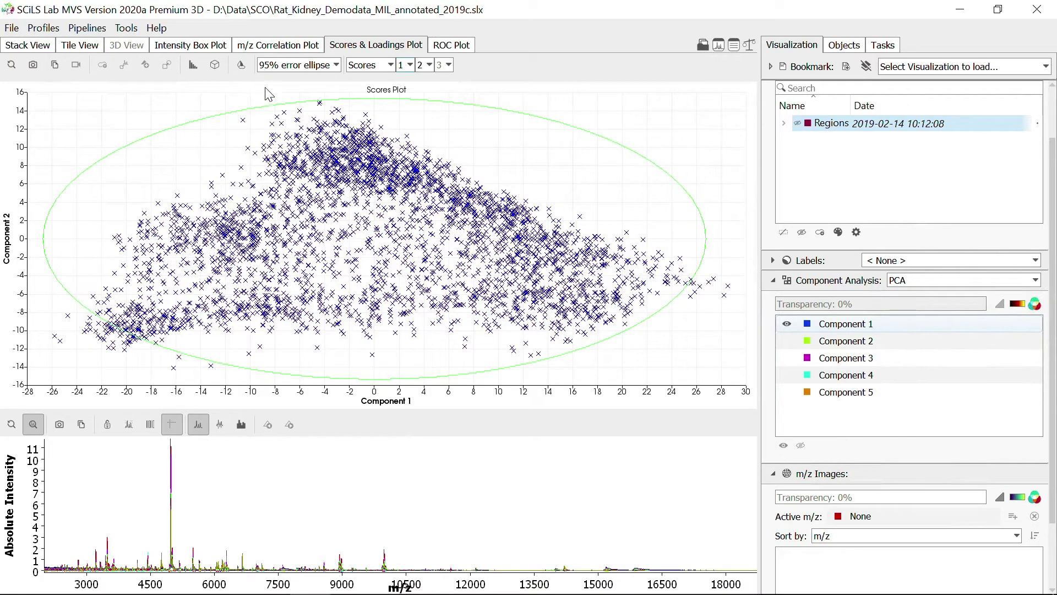
left_click(241, 65)
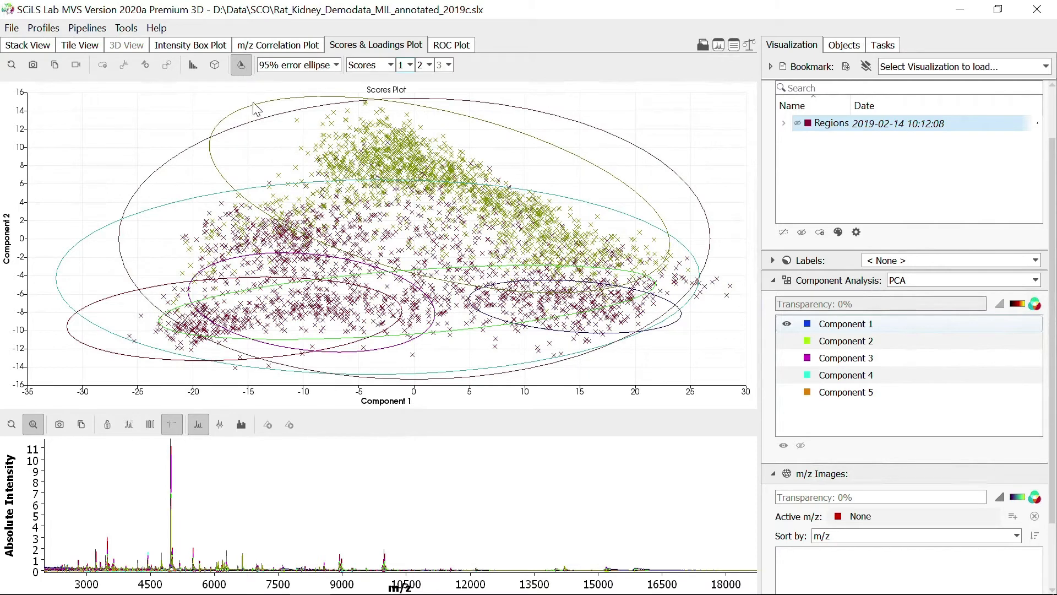
- Review the available error ellipse levels and the choice between Scores and Loadings without changing either setting
left_click(326, 68)
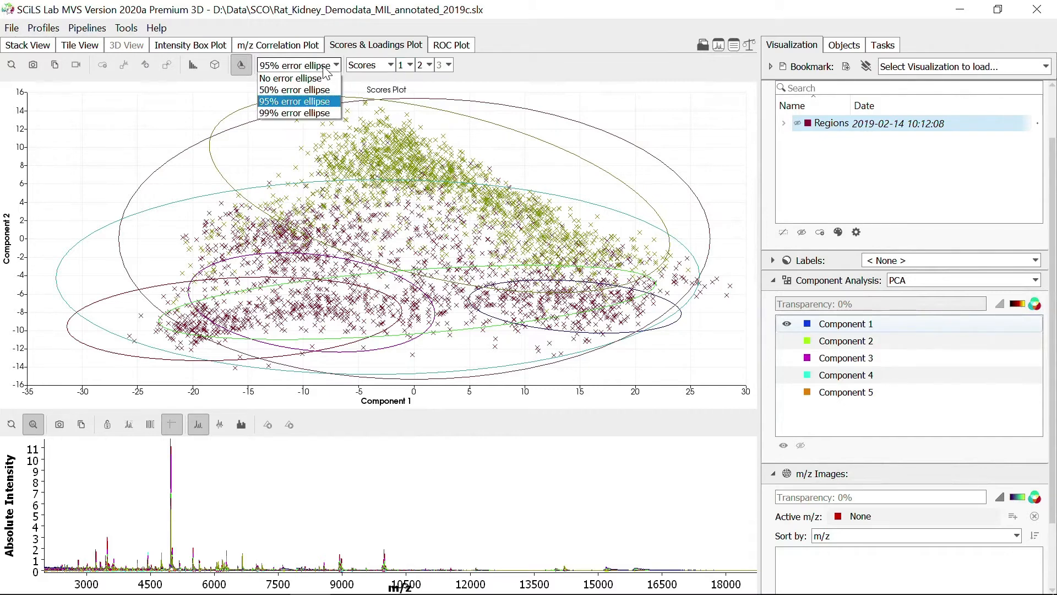
left_click(323, 67)
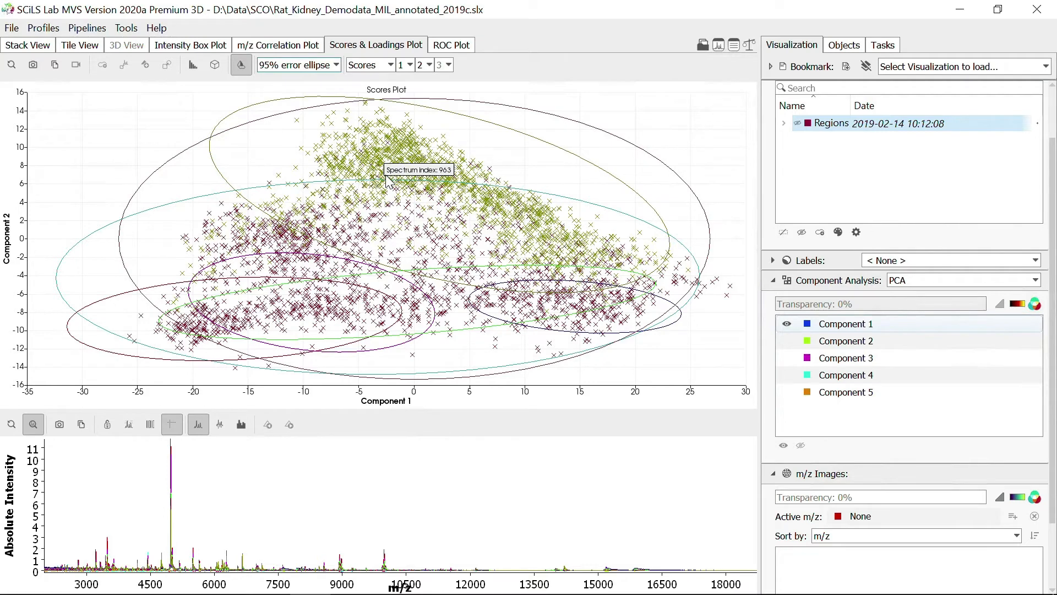
left_click(387, 66)
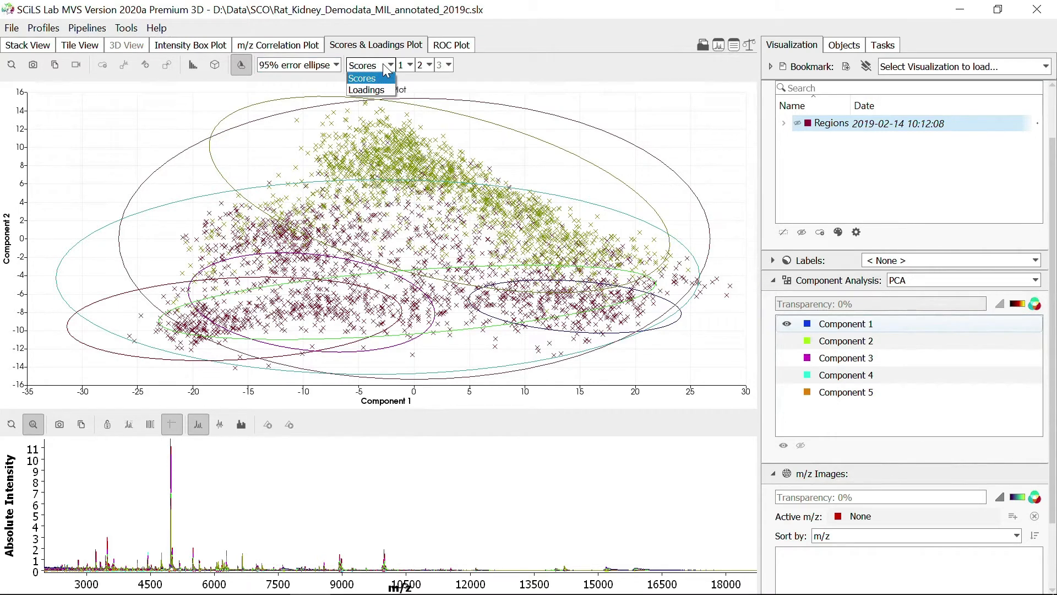
left_click(387, 66)
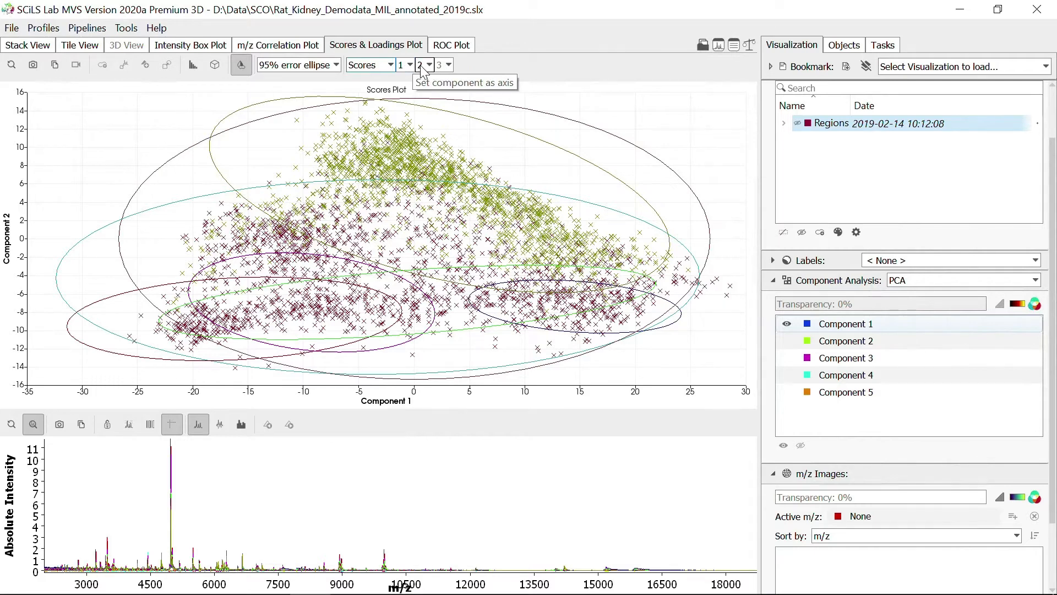
- Expand the Regions entry and inspect the spectrum indices of individual points near the Cortex cluster in the scores plot
double_click(834, 123)
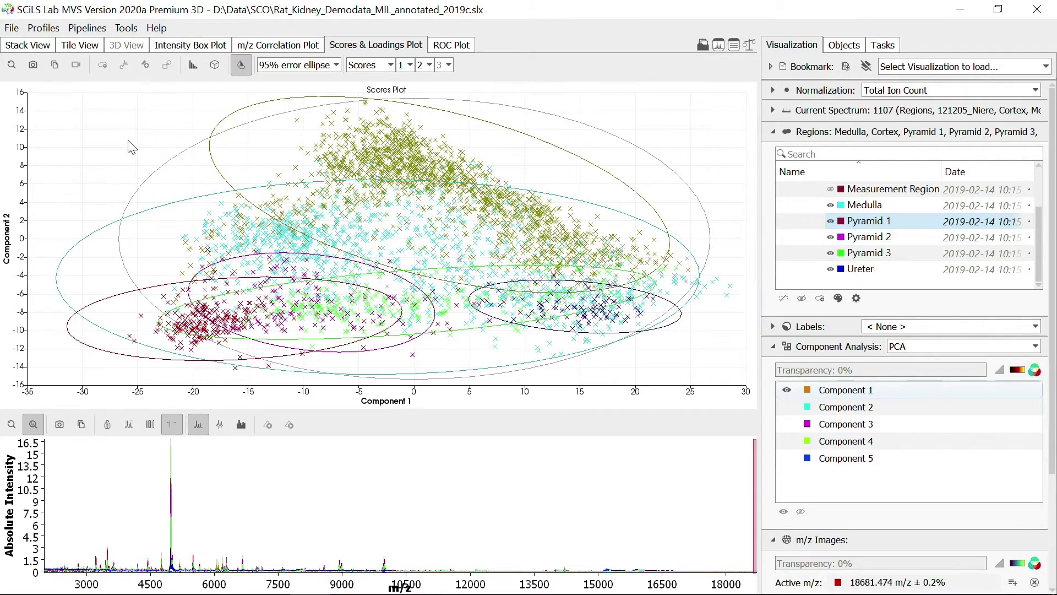
mouse_move(299, 128)
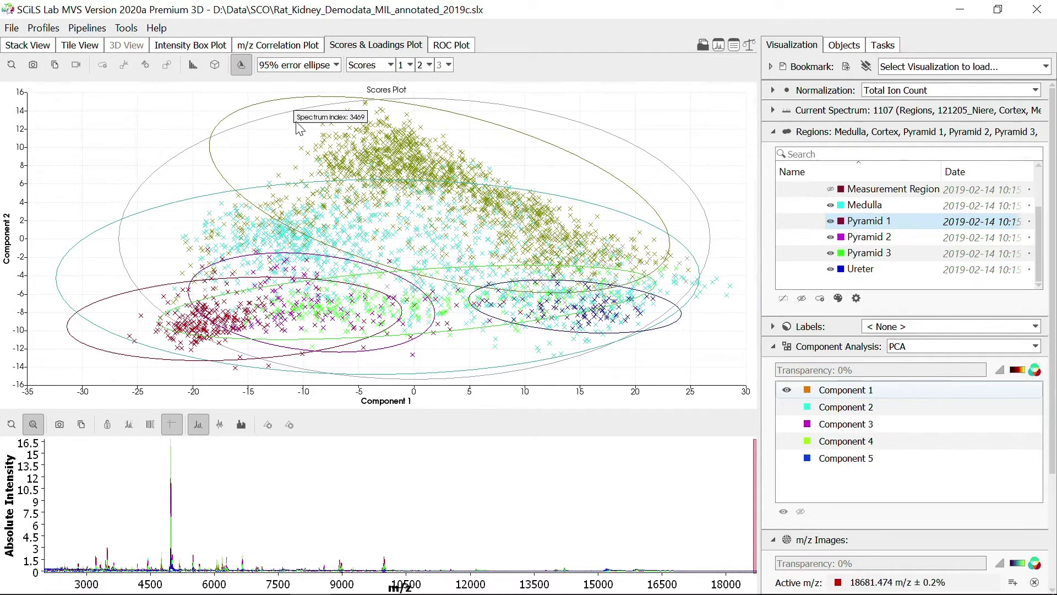
mouse_move(304, 156)
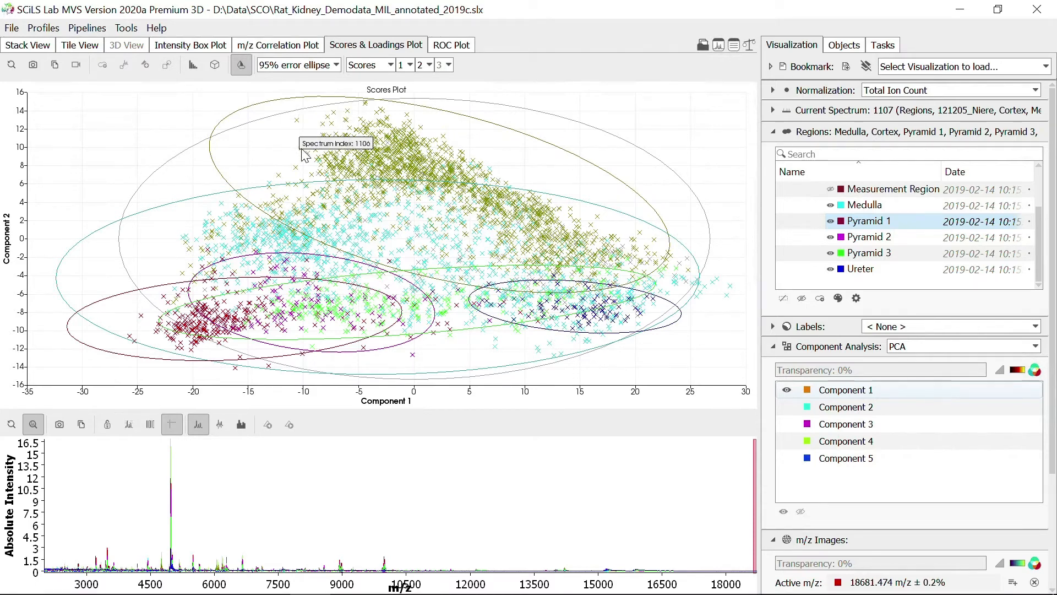
- Select several isolated points beside the Cortex cluster in the scores plot one by one to inspect their individual spectra
mouse_move(298, 174)
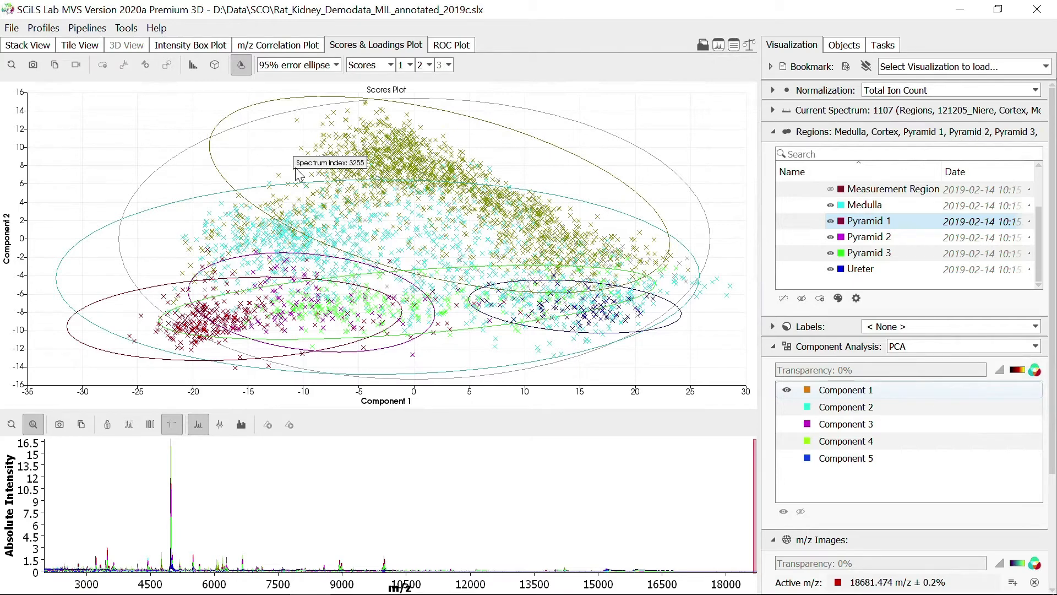
left_click(298, 174)
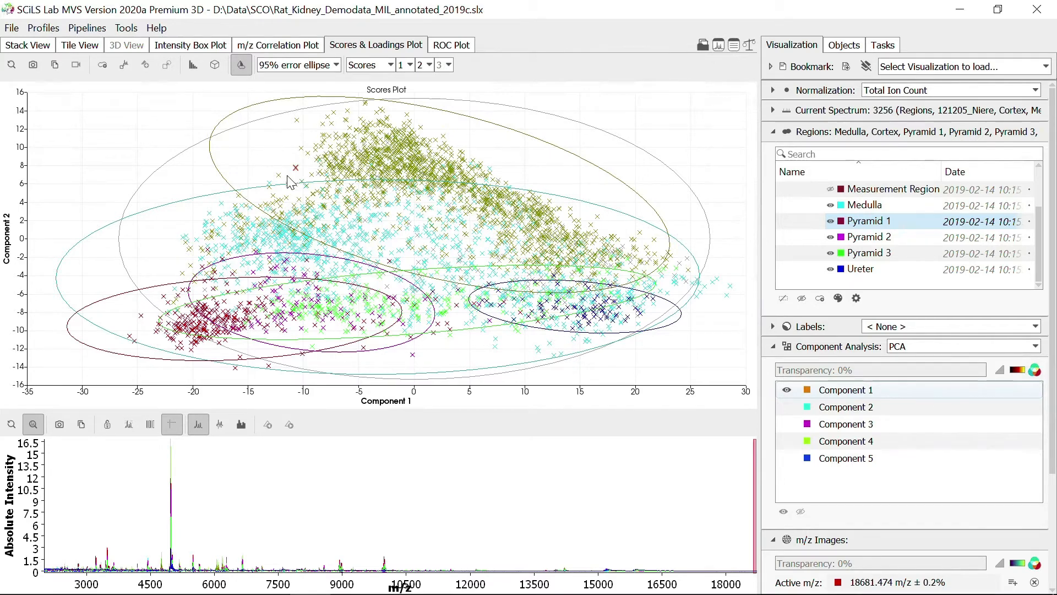
left_click(279, 177)
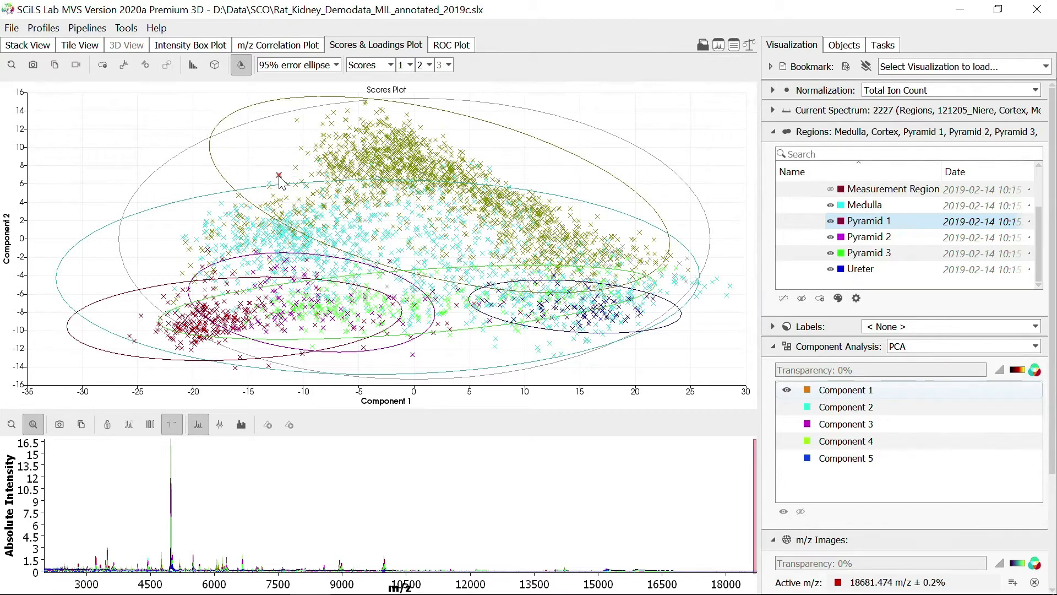
left_click(298, 122)
left_click(302, 150)
left_click(297, 174)
left_click(278, 180)
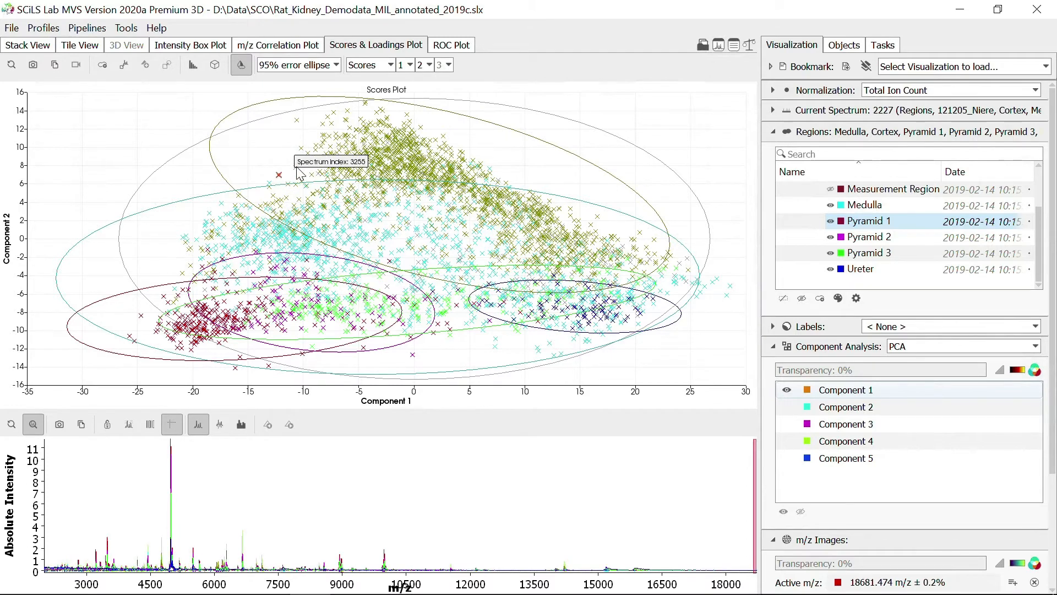
left_click(298, 174)
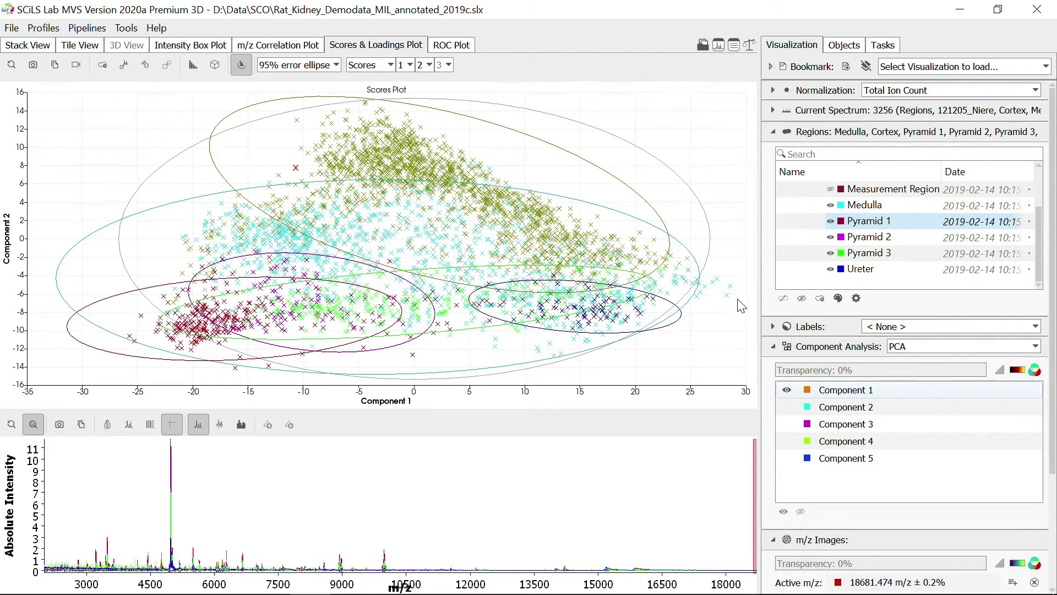
- Select the seven outlying score points beyond the Medulla ellipse, at Component 1 values above about 25.5 and Component 2 between about -4 and -6.5
scroll(740, 296, "up", 3)
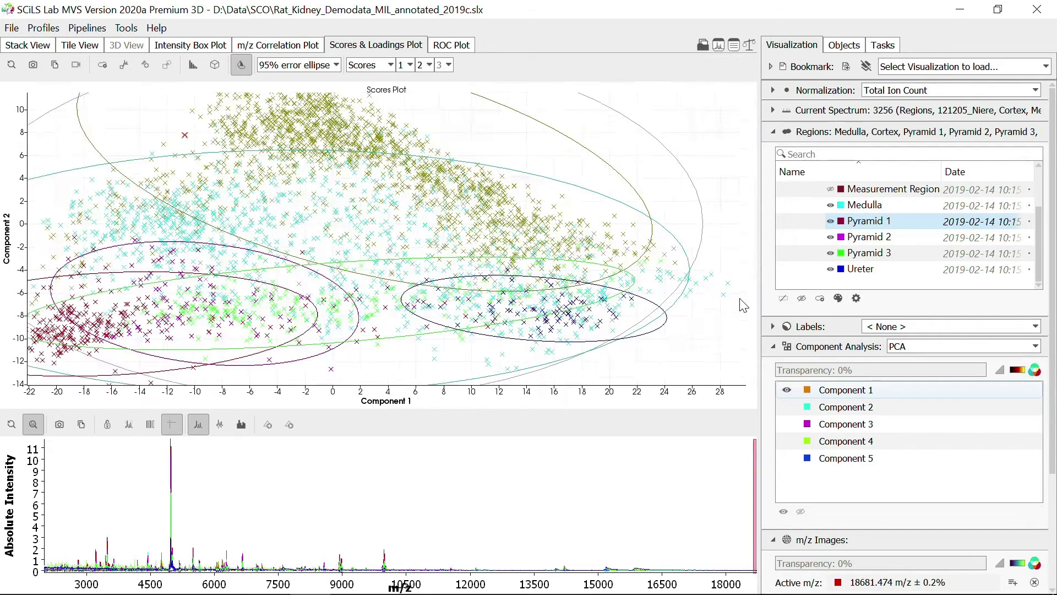
scroll(743, 306, "up", 4)
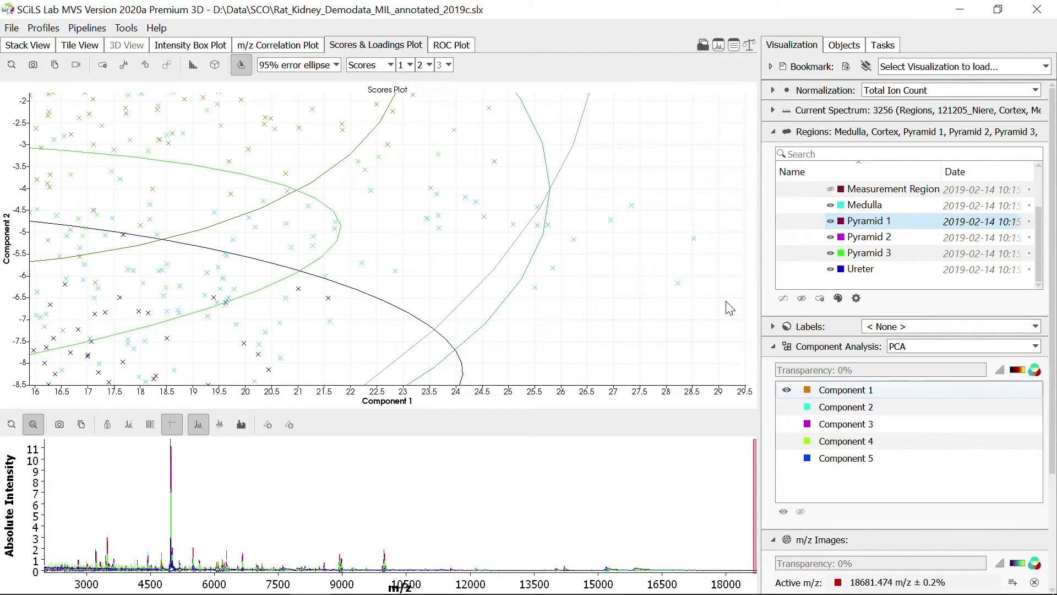
left_click_drag(735, 319, 570, 194)
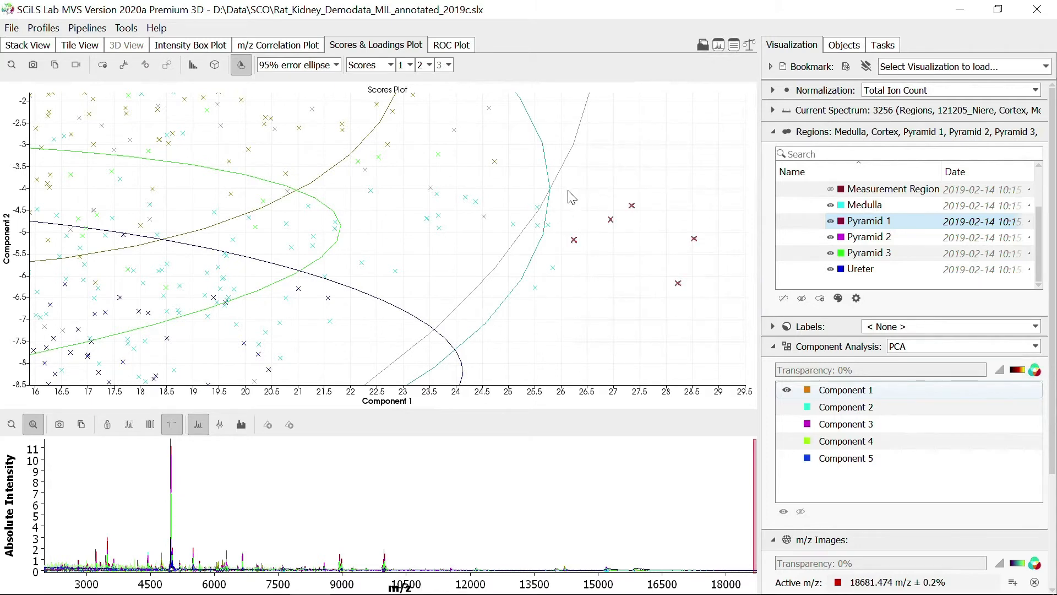
left_click(554, 268, "ctrl")
left_click(536, 288, "ctrl")
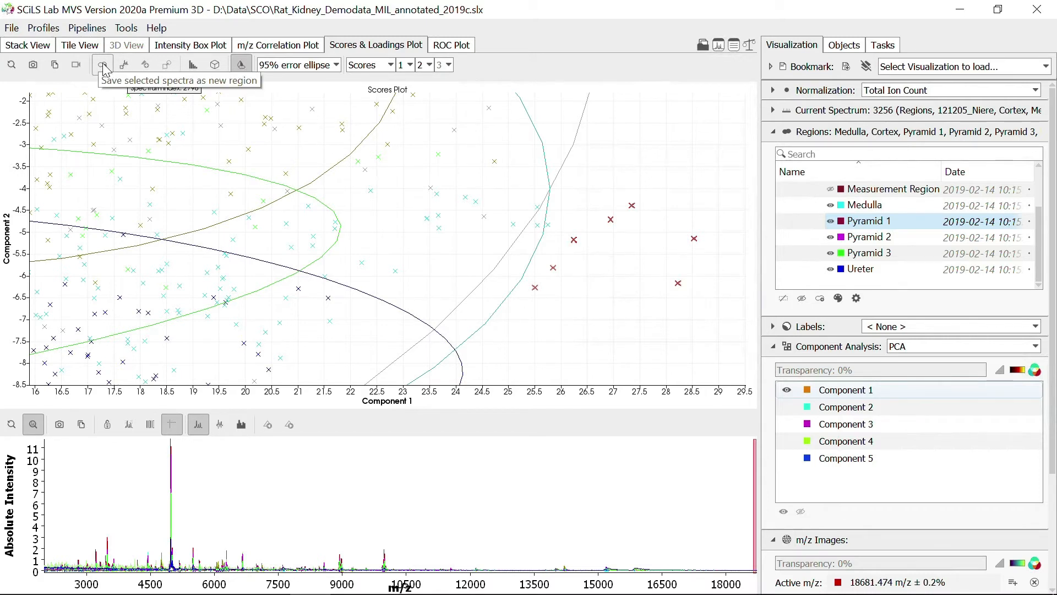
- Save the selected spectra as a new region named Outliers under 121205_Niere
left_click(103, 68)
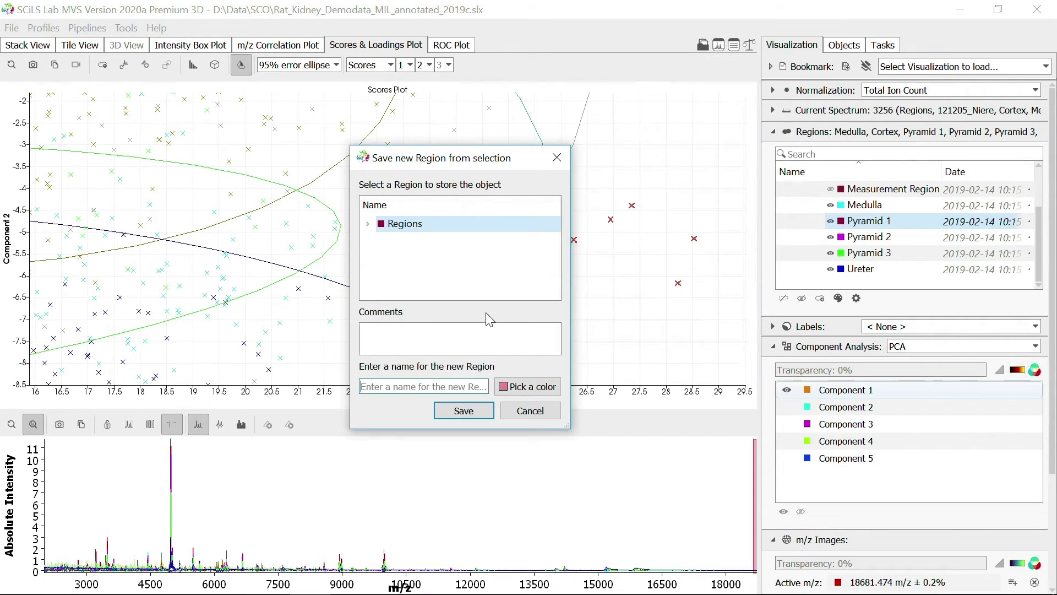
left_click(367, 223)
left_click(367, 224)
left_click(425, 241)
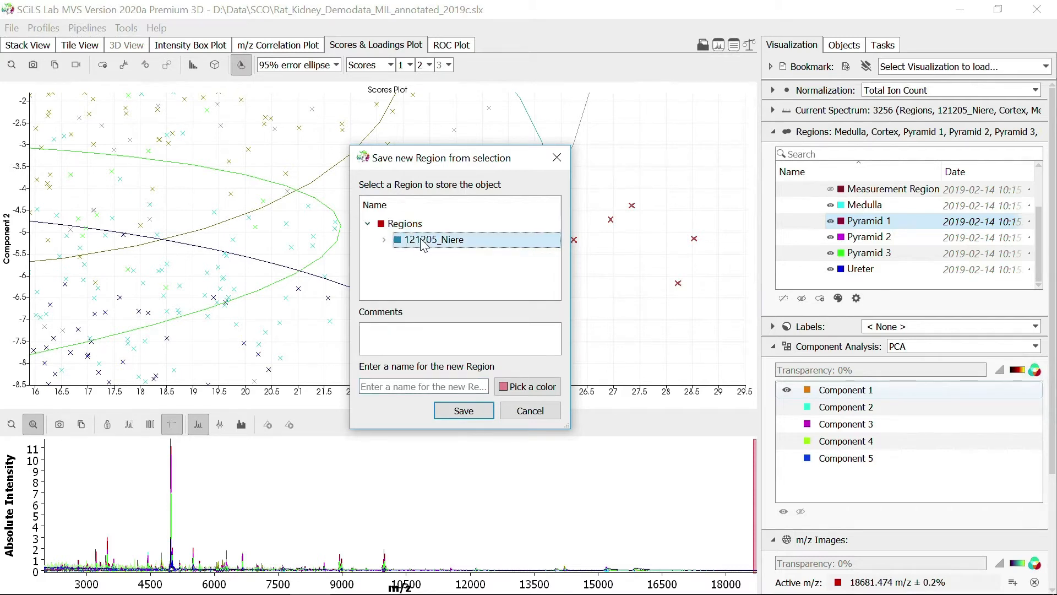
left_click(409, 391)
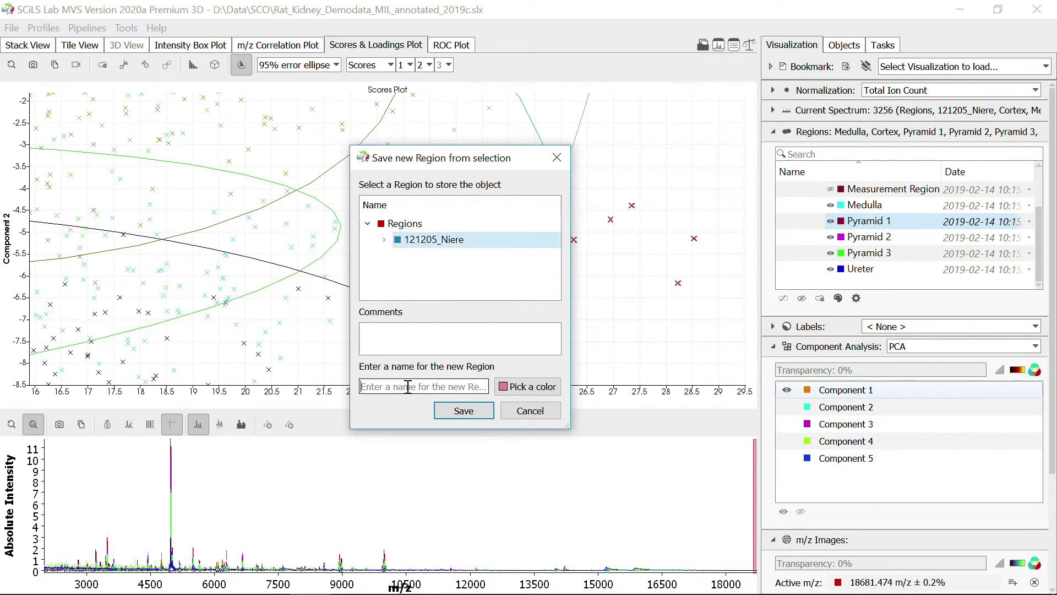
type("O")
key("super+u")
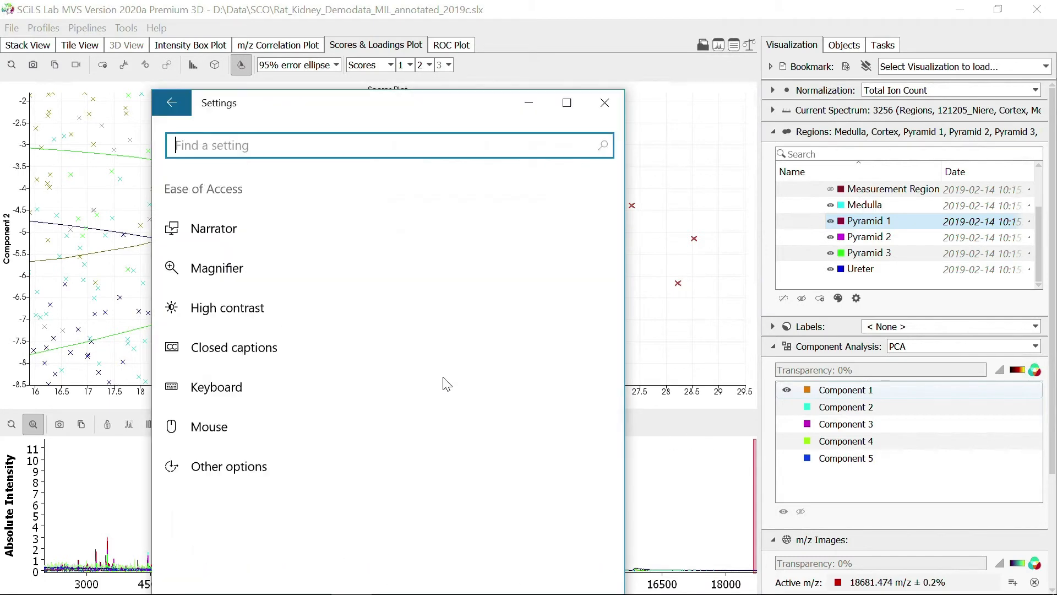
key("super+t")
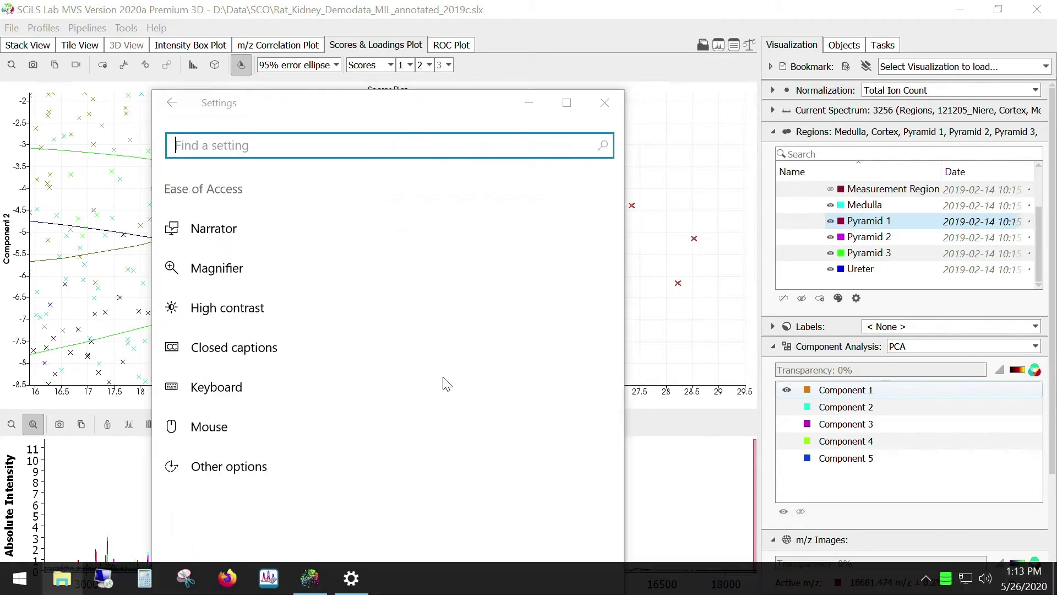
key("alt+Tab")
type("utliers")
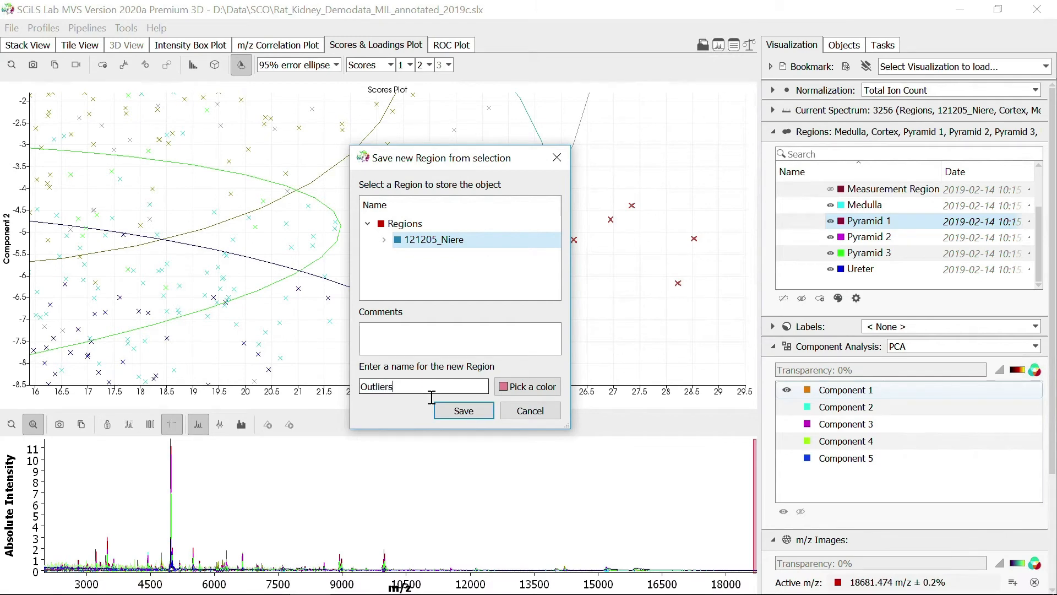
left_click(464, 414)
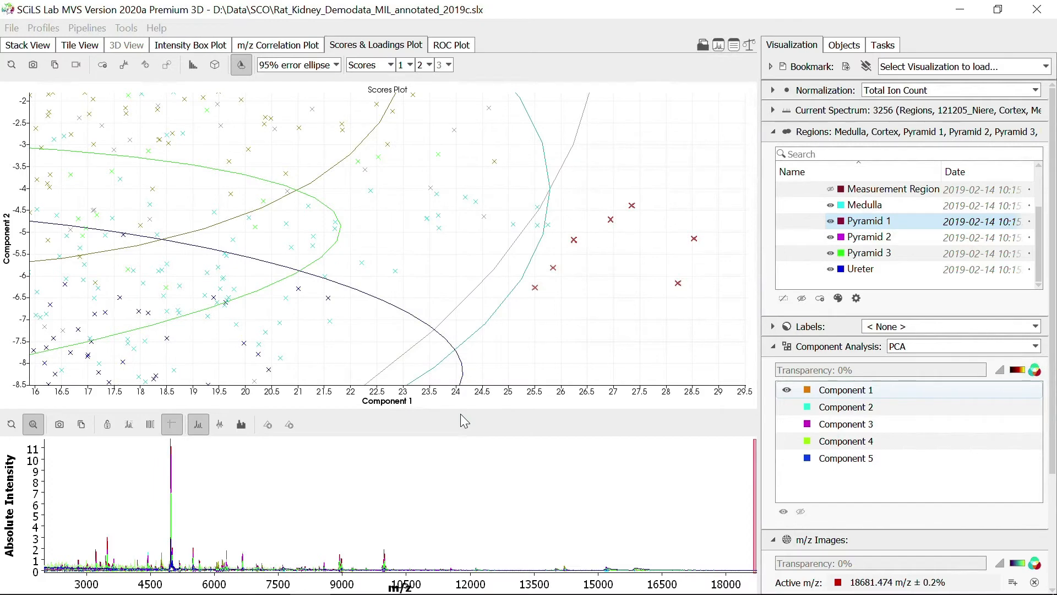
- Find the Outliers region in the region list and examine where its outline lies on the kidney in the tile view
mouse_move(727, 298)
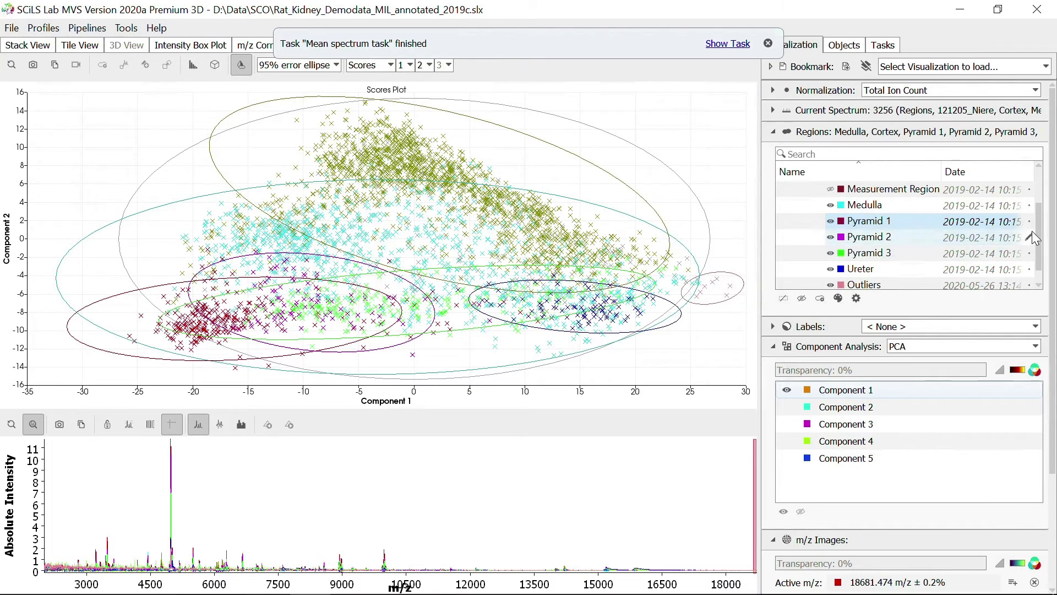
scroll(1039, 242, "down", 1)
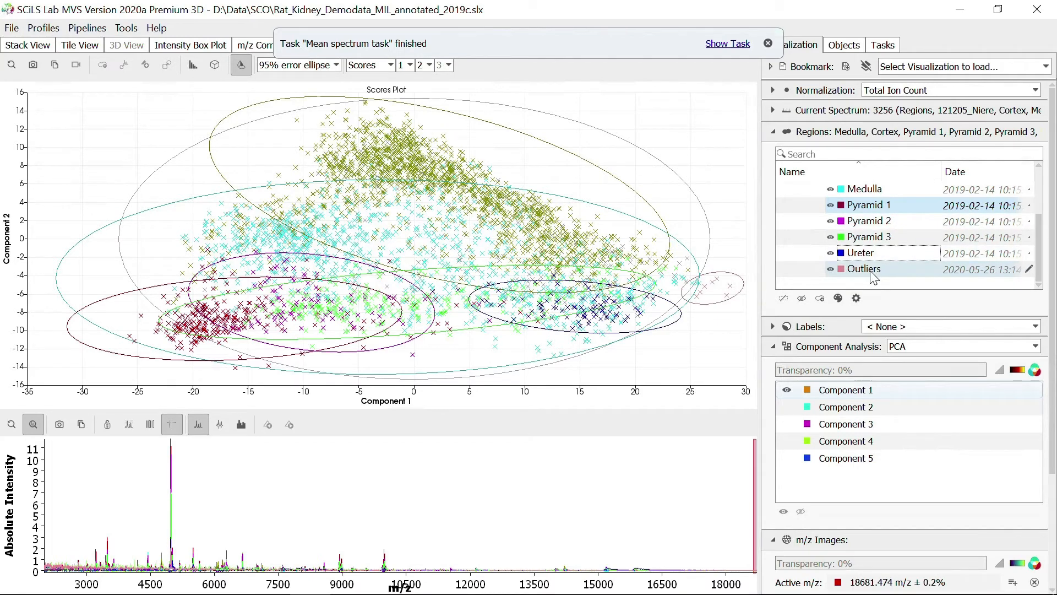
mouse_move(875, 278)
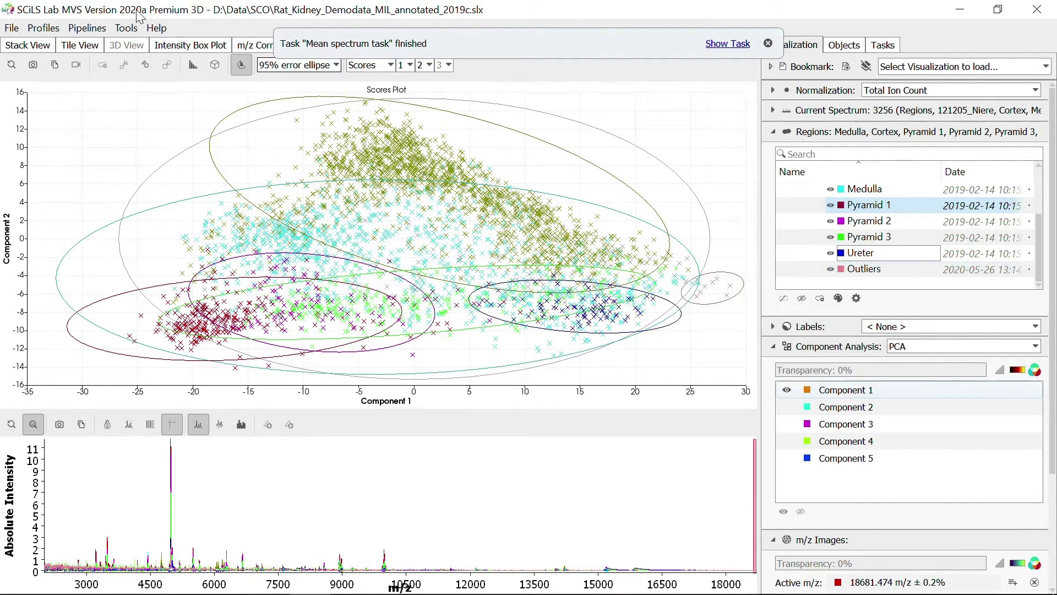
left_click(80, 46)
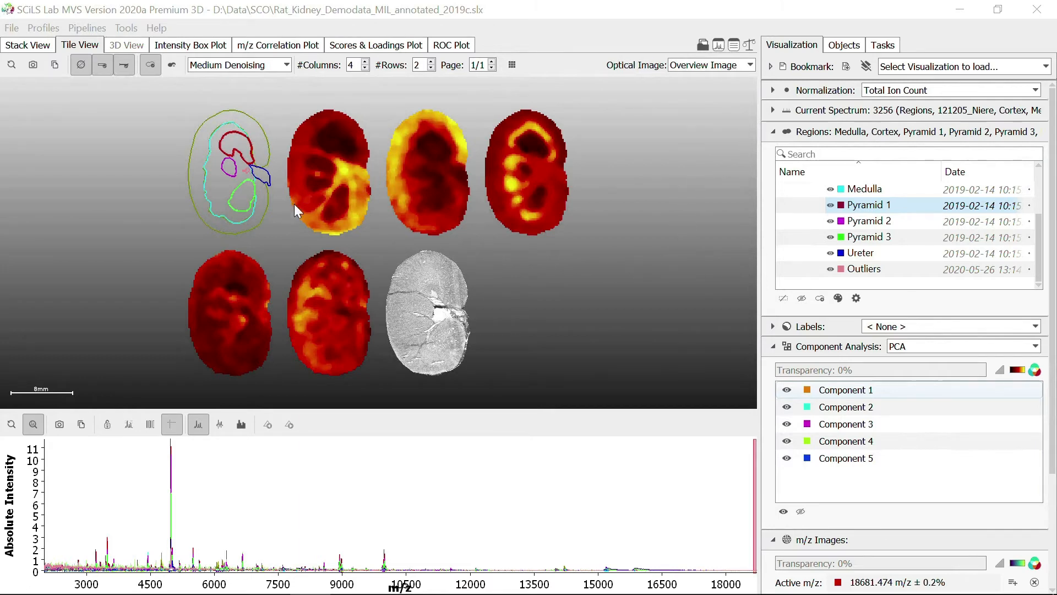
scroll(209, 159, "up", 5)
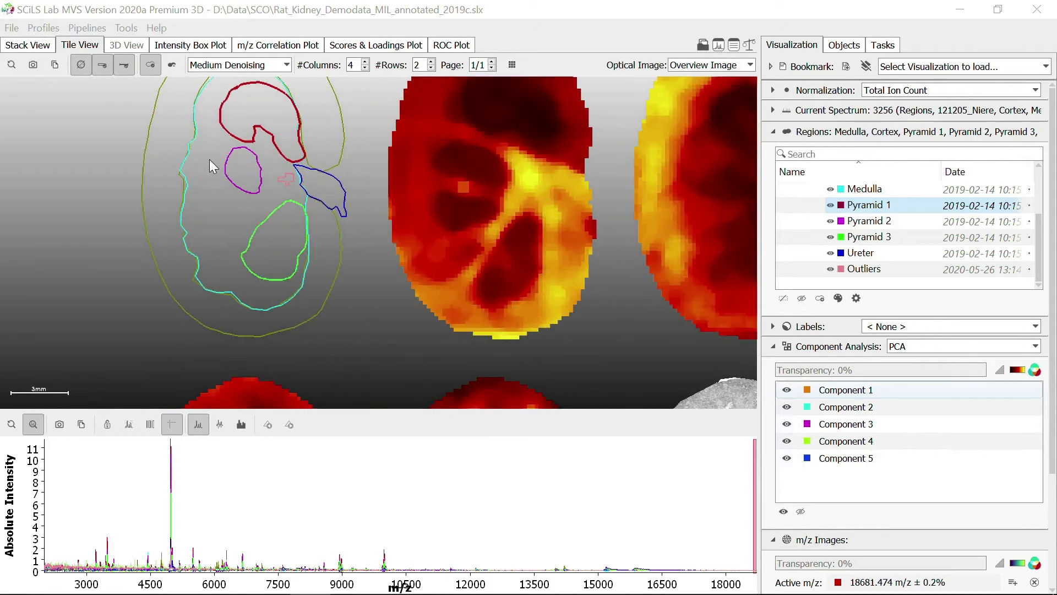
left_click_drag(246, 154, 286, 199)
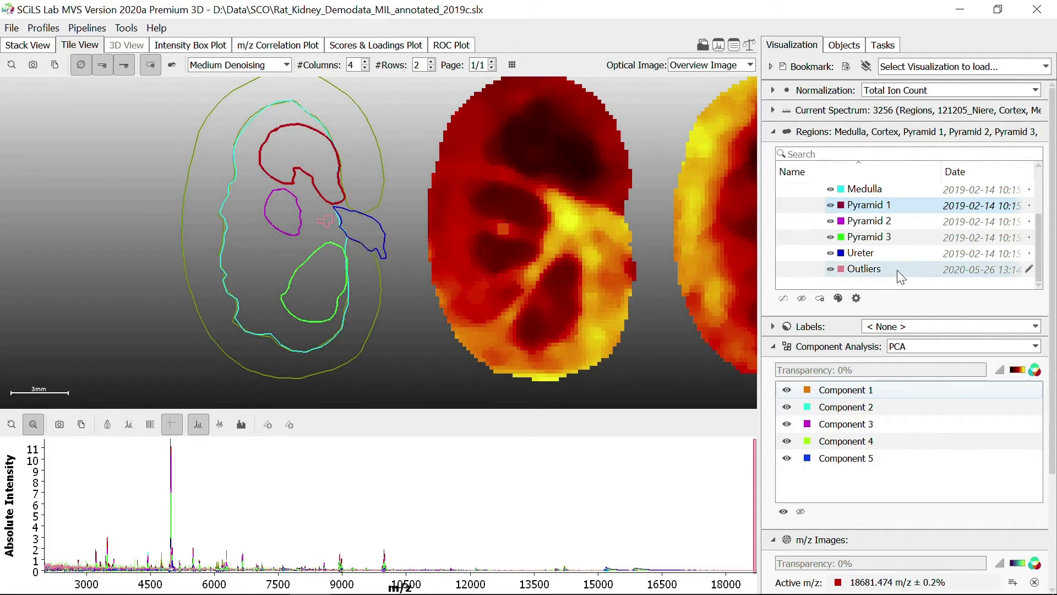
mouse_move(887, 272)
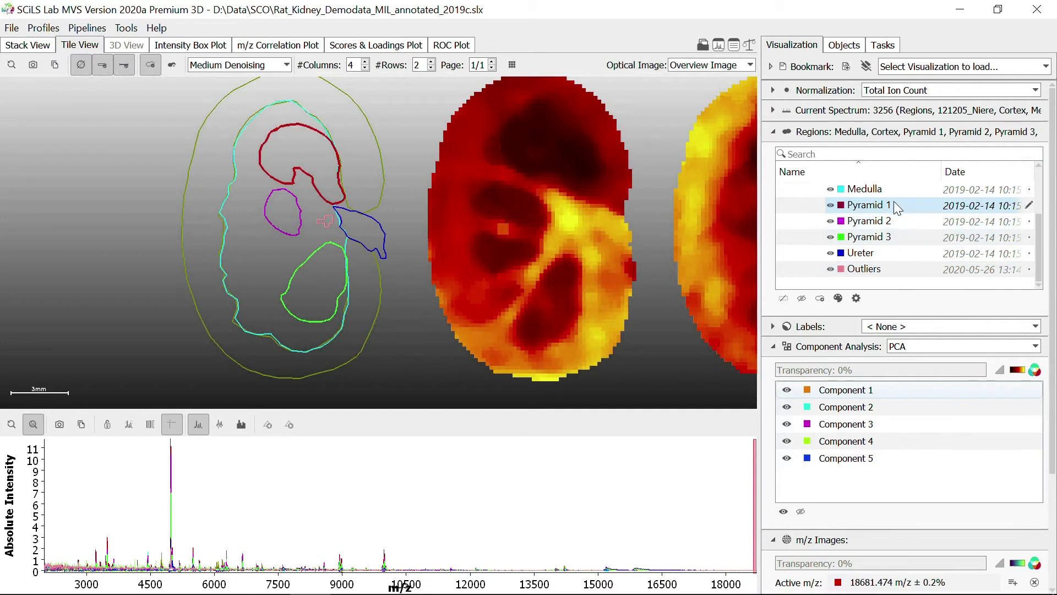
mouse_move(898, 208)
- Return to the scores and loadings plot, display Loadings, and inspect the m/z value of a point near the ellipse's upper edge
left_click(344, 49)
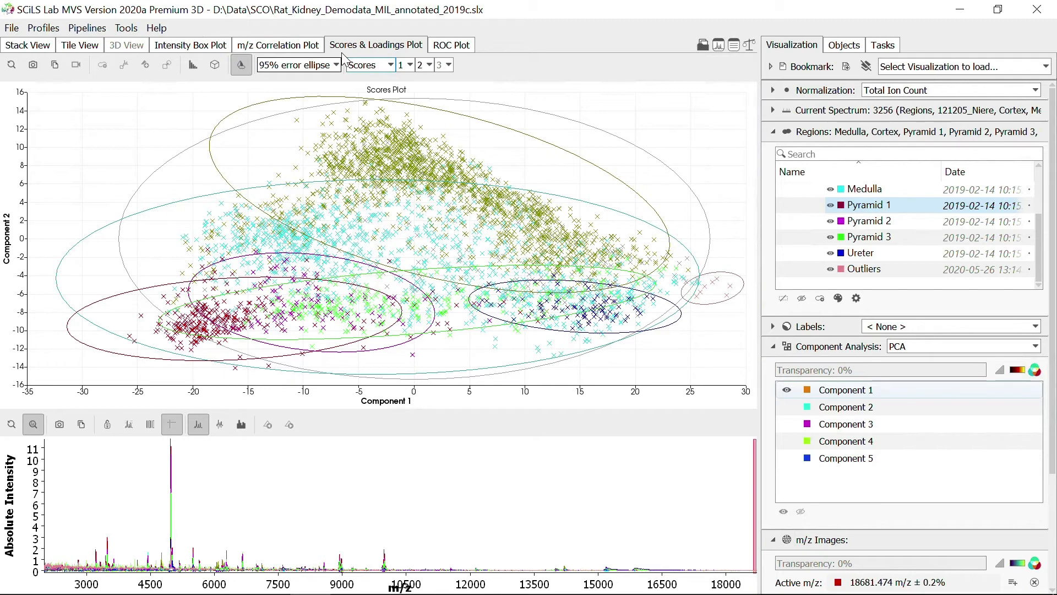
left_click(373, 67)
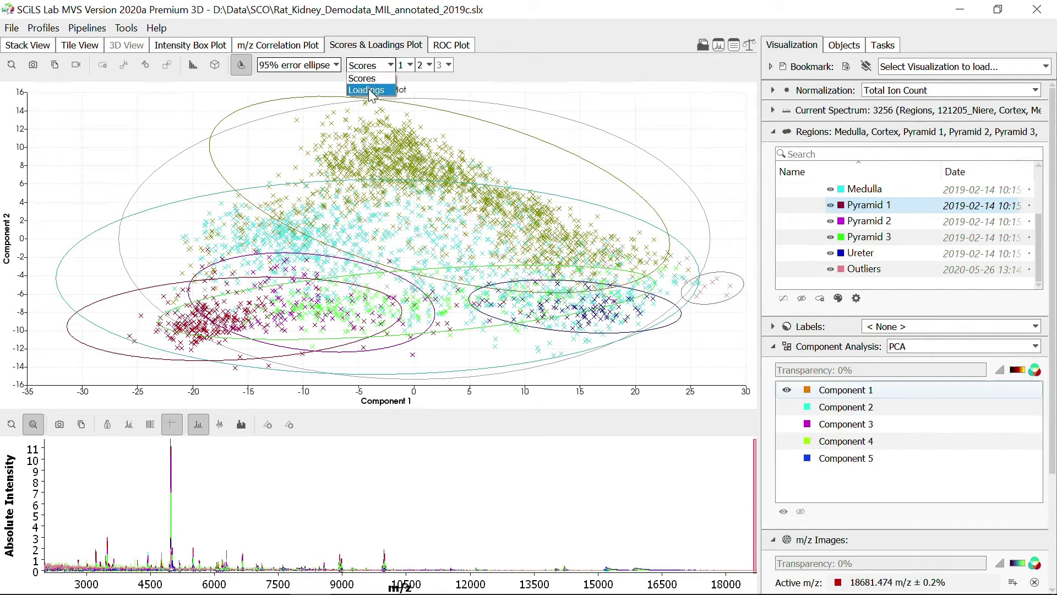
left_click(367, 90)
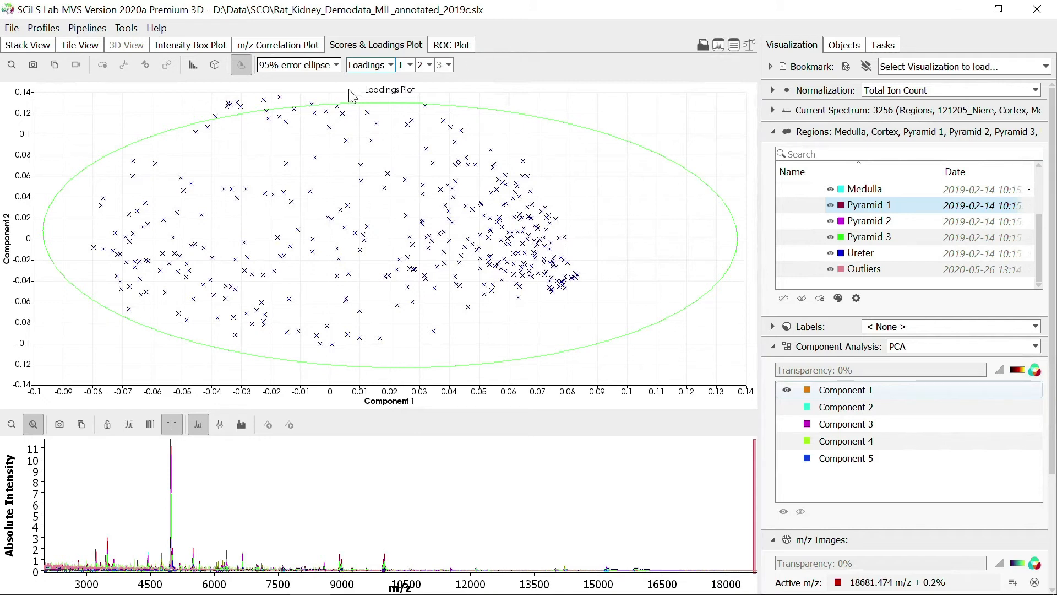
mouse_move(280, 101)
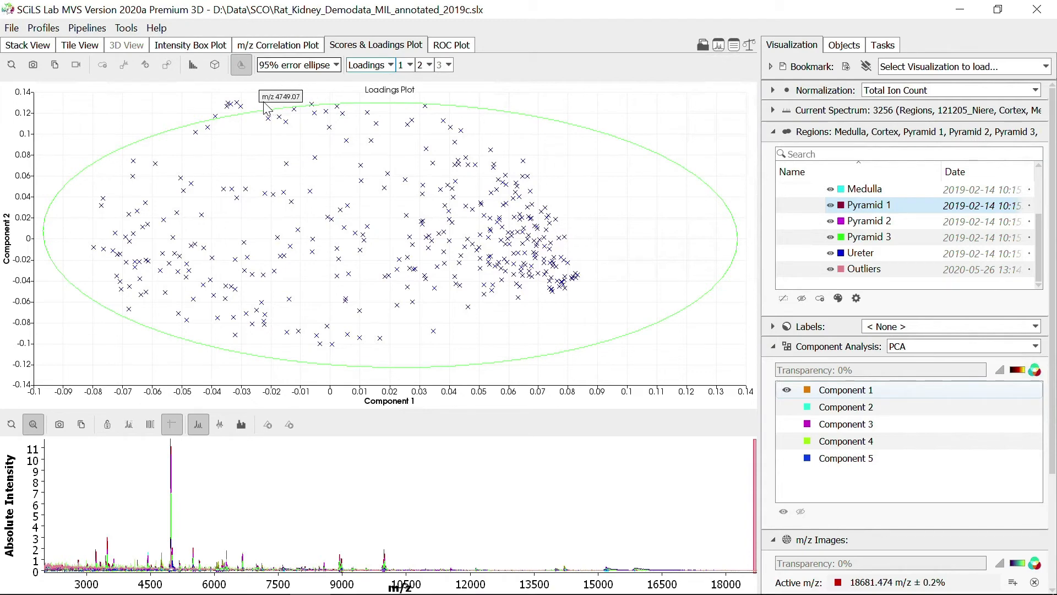
- Set the loadings plot axes to component 2 horizontally and component 4 vertically
left_click(410, 65)
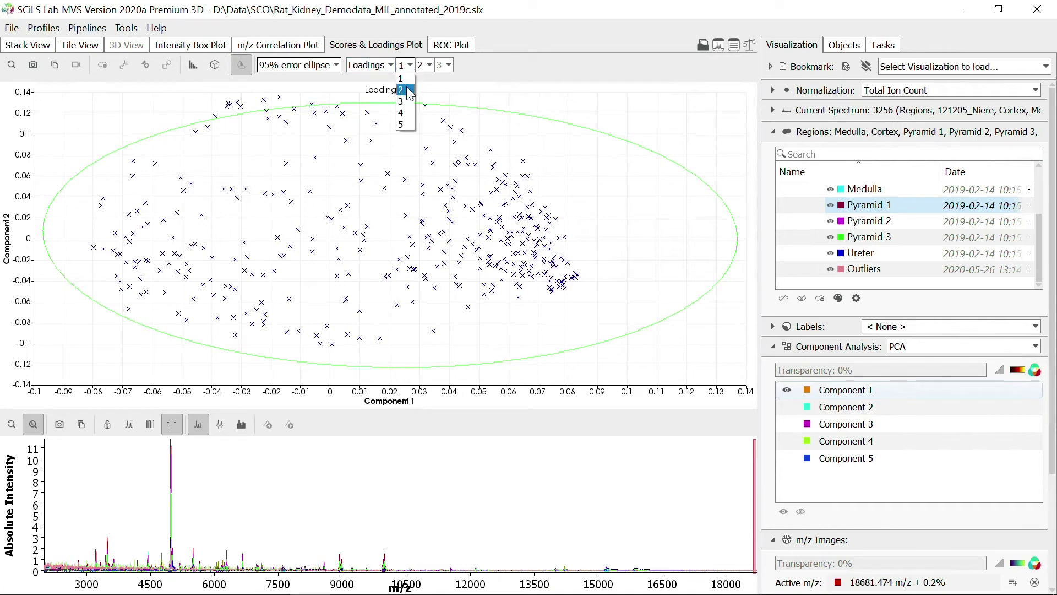
left_click(410, 91)
left_click(429, 65)
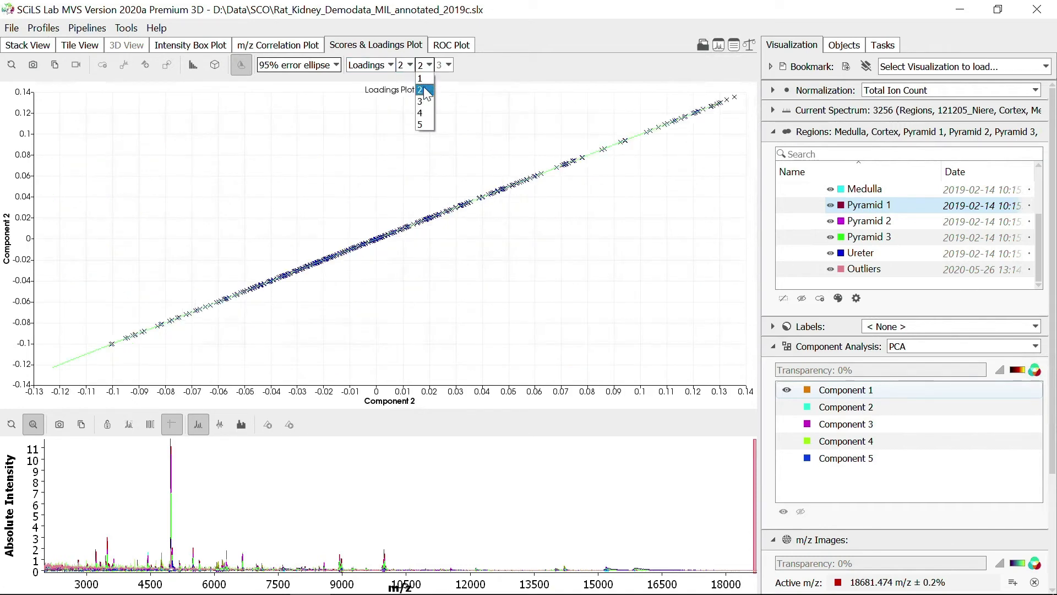
left_click(425, 102)
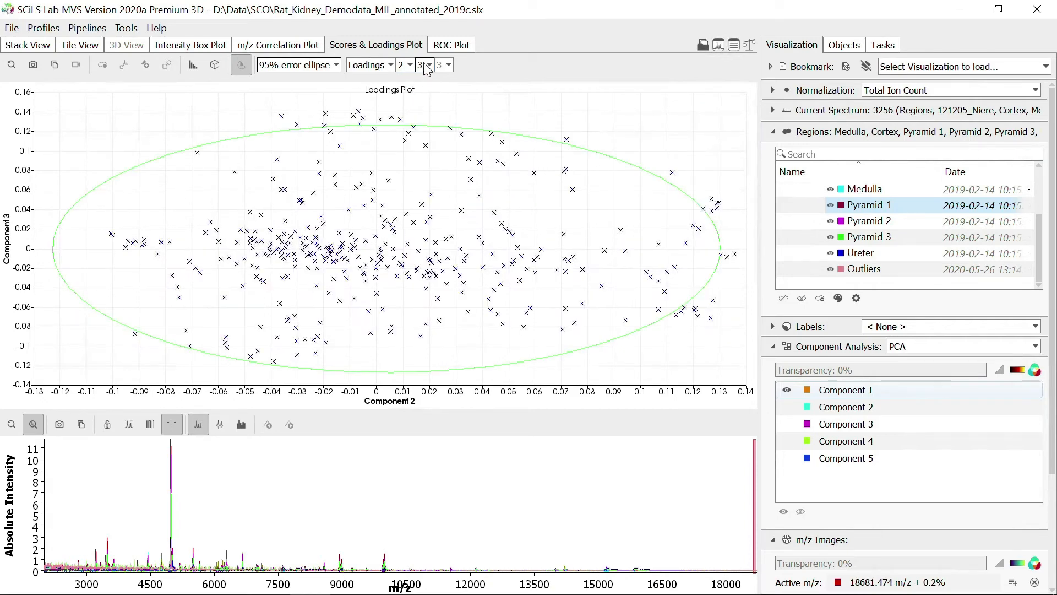
left_click(425, 65)
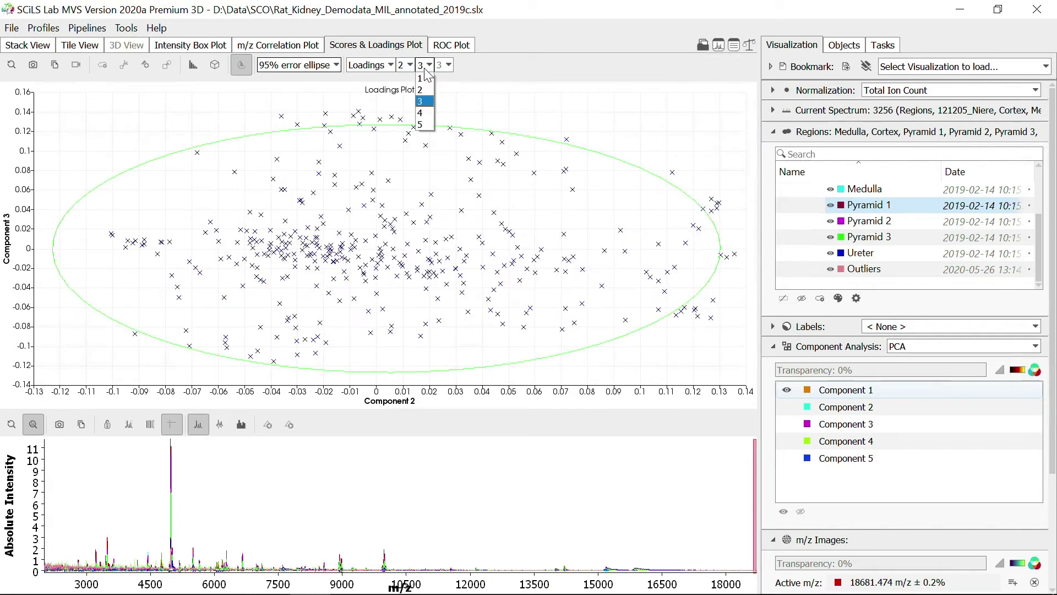
left_click(427, 113)
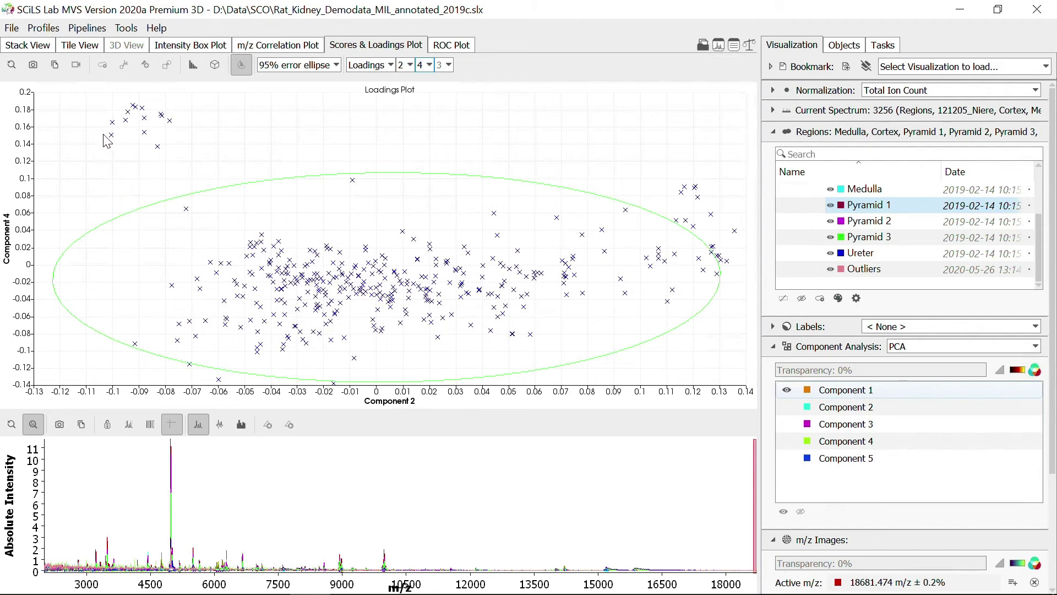
- Select individual loadings in the separate cluster above the error ellipse to examine their m/z positions in the spectrum
mouse_move(159, 151)
left_click(158, 147)
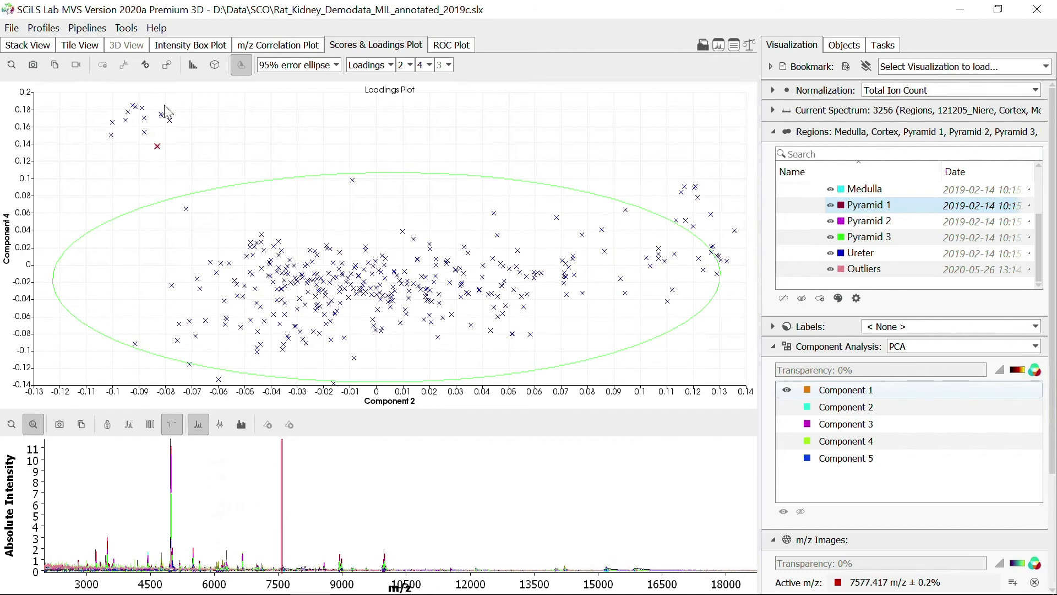
left_click(170, 123)
left_click(144, 133)
left_click(111, 135)
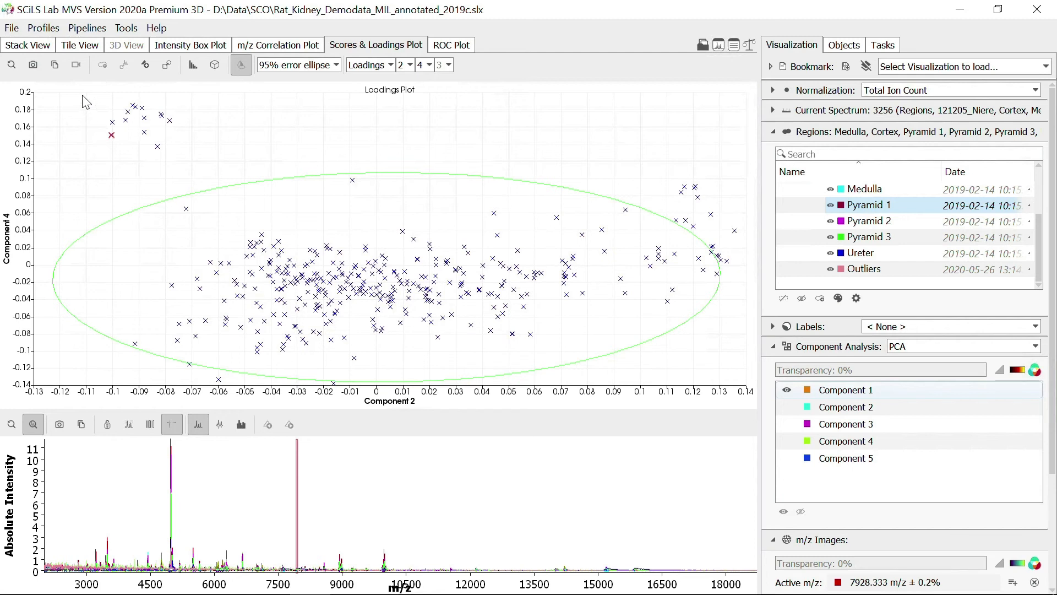
- Generate 13 m/z images from the whole loadings cluster above the error ellipse and fit all images into the tile view
left_click_drag(129, 131, 194, 169)
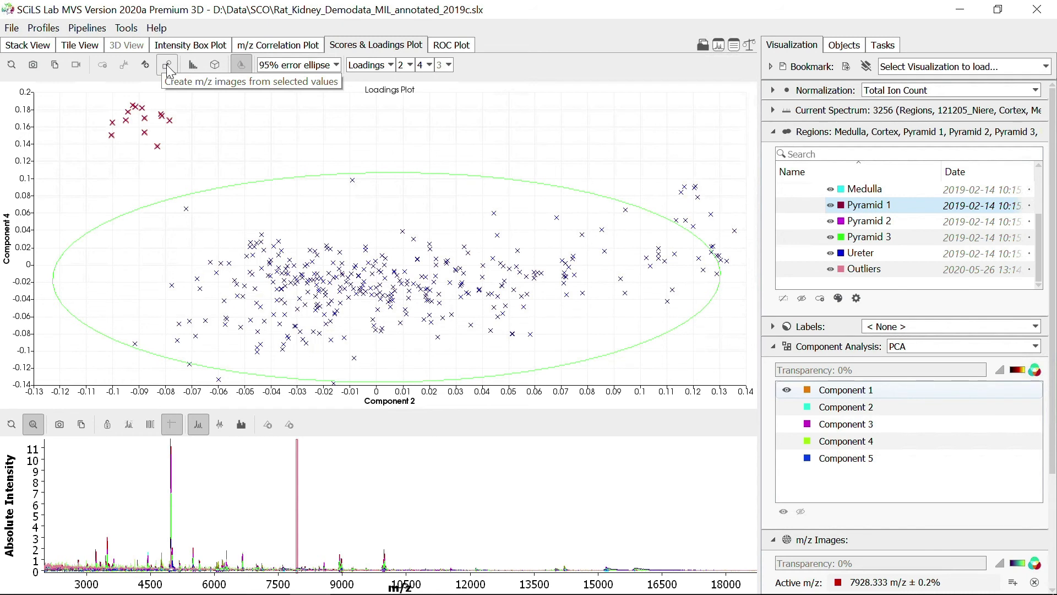
left_click(168, 65)
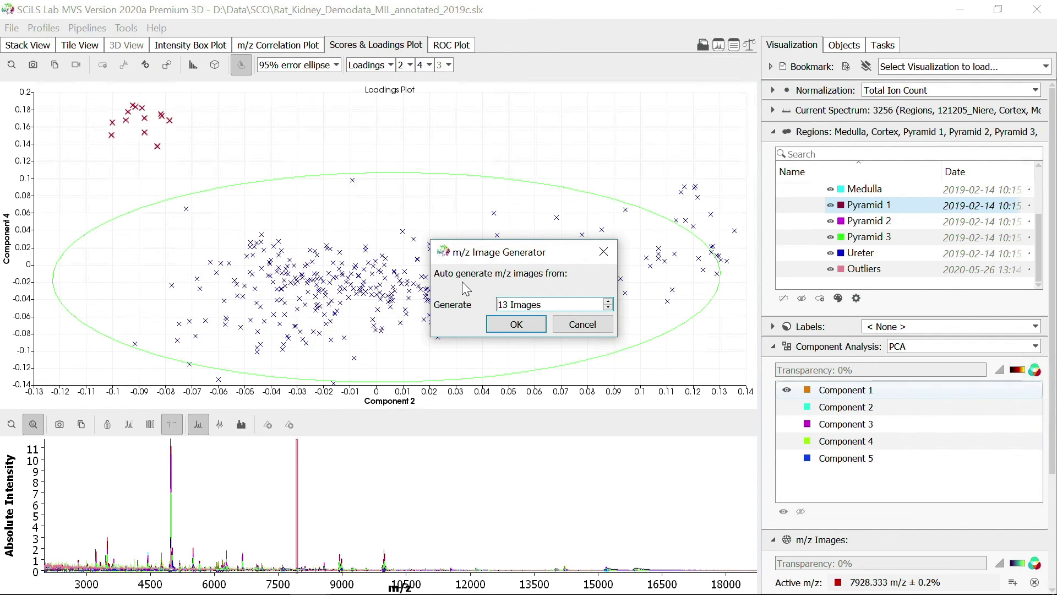
left_click(514, 326)
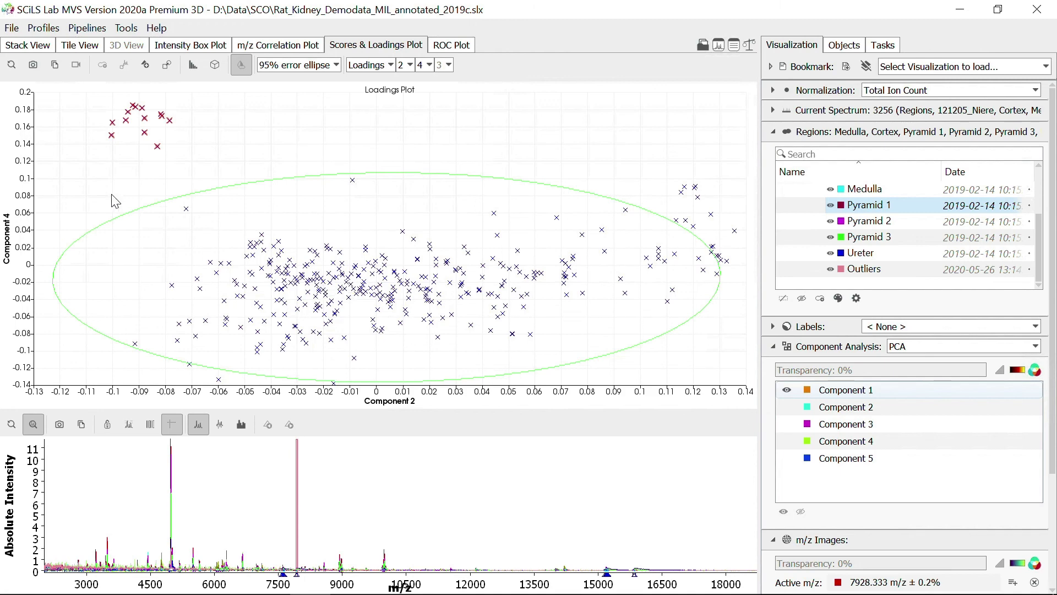
left_click(83, 46)
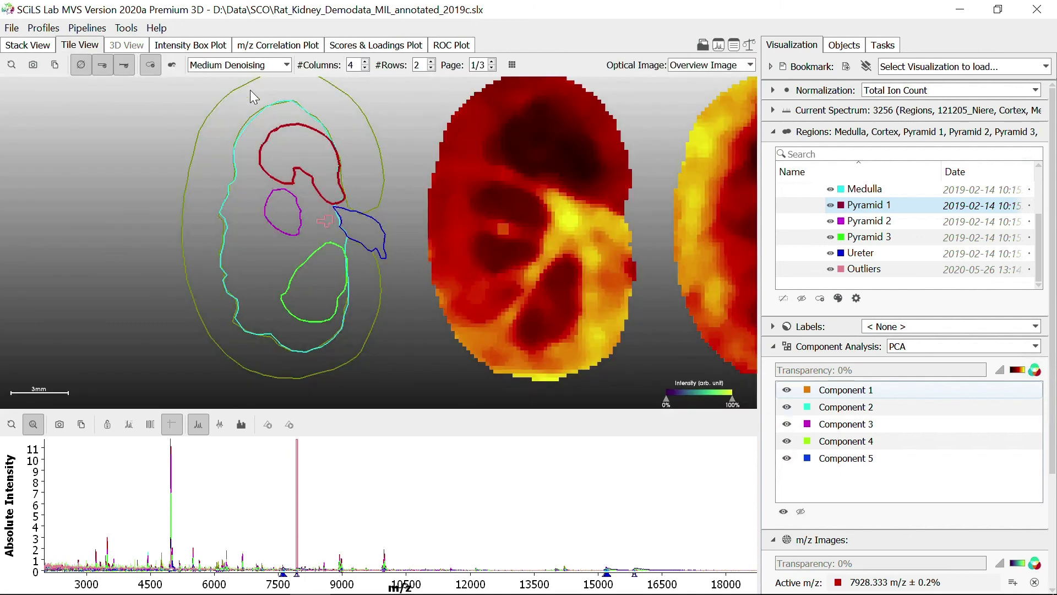
left_click(507, 69)
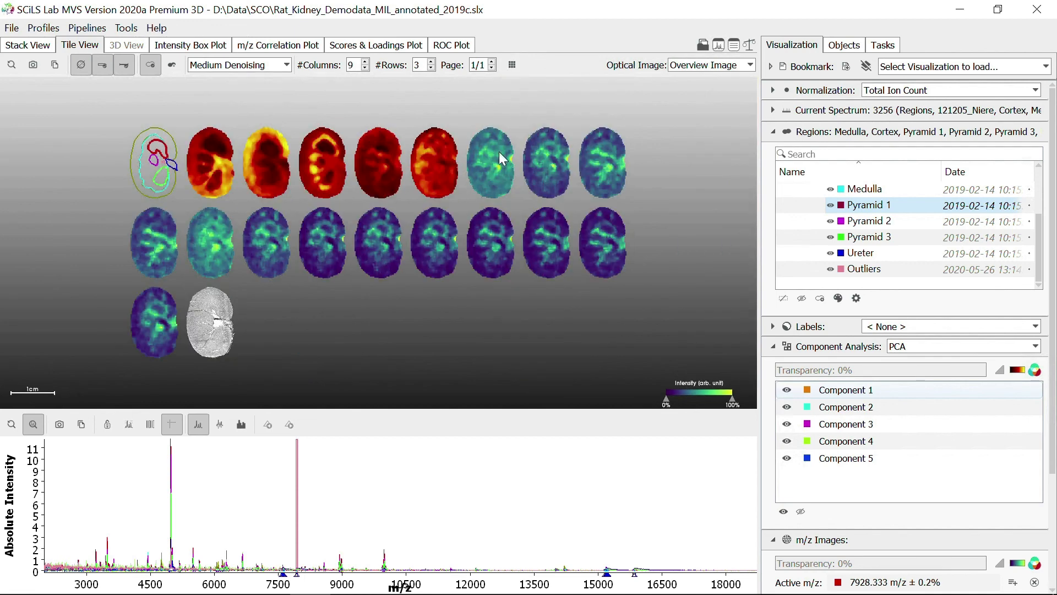